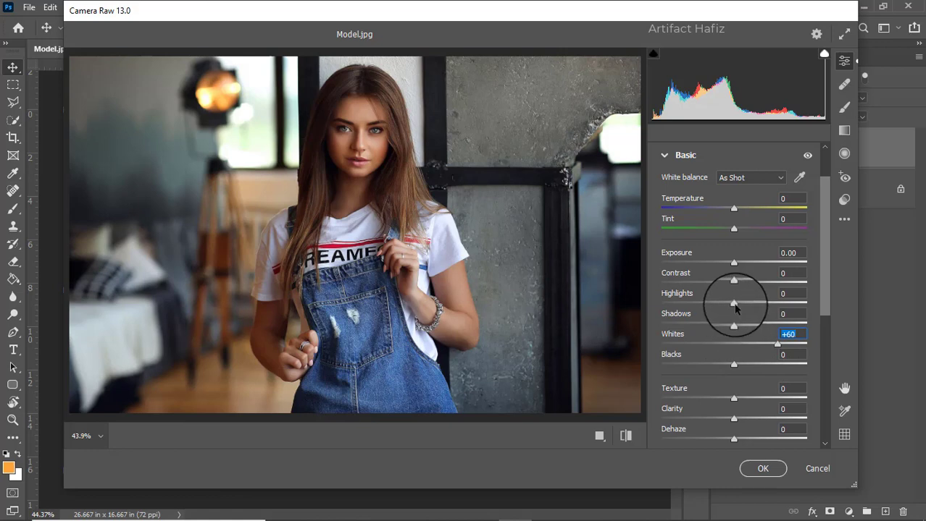
# - Set Highlights to +25, Shadows to +24, Blacks to -21, Texture to -1, Clarity to +3 and Dehaze to -12
pyautogui.moveTo(753, 304); pyautogui.dragTo(751, 327)
pyautogui.moveTo(733, 363); pyautogui.dragTo(735, 391)
pyautogui.scroll(-1, 739, 324)
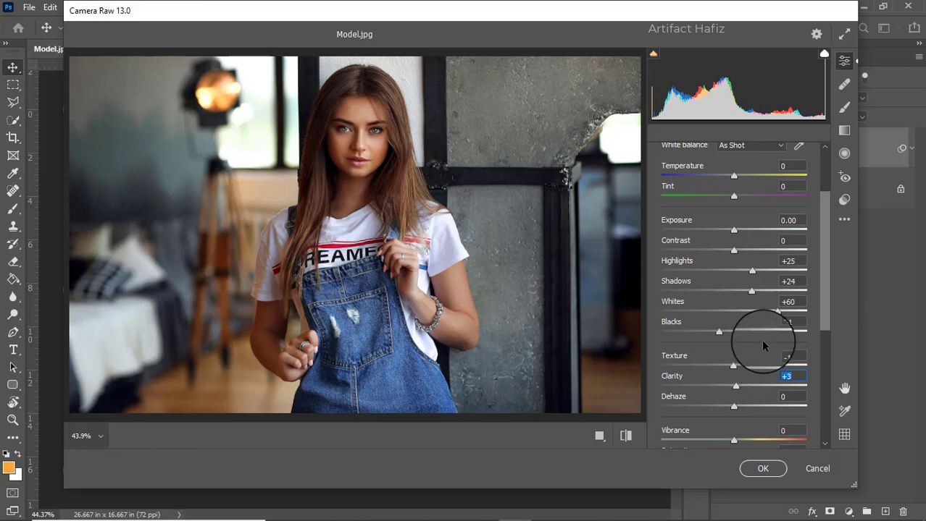
pyautogui.scroll(-3, 762, 346)
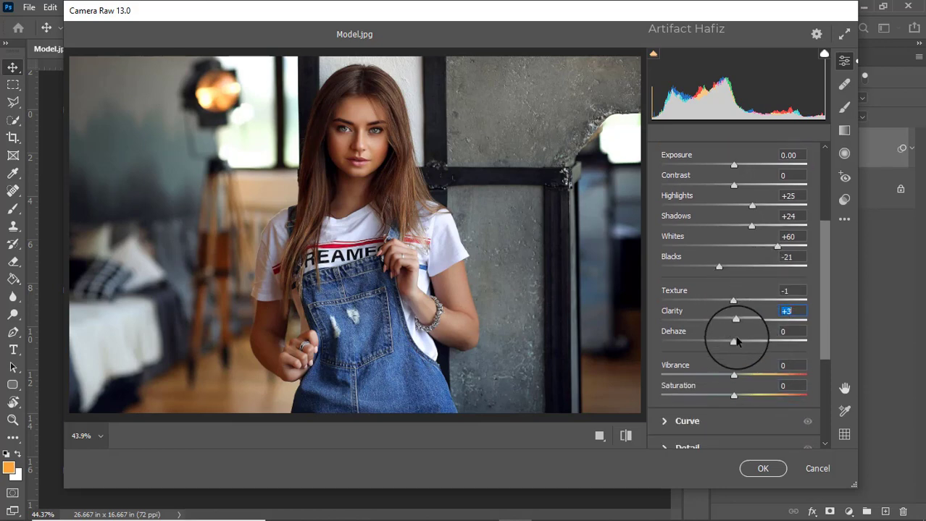
pyautogui.click(734, 341)
pyautogui.moveTo(735, 345); pyautogui.dragTo(727, 349)
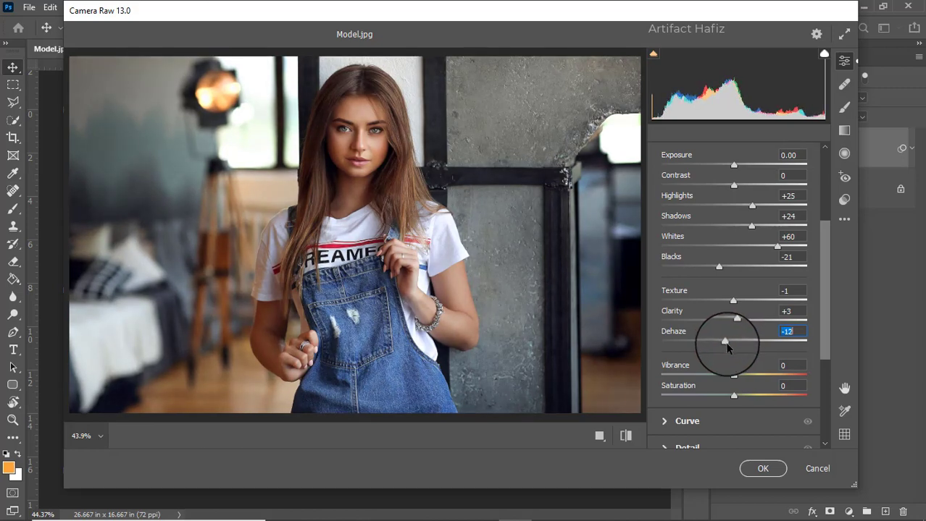
# - Shape the main point curve: lift the black point to output 11, place a shadow point at 58/69, and slightly raise a highlight point
pyautogui.scroll(-2, 728, 349)
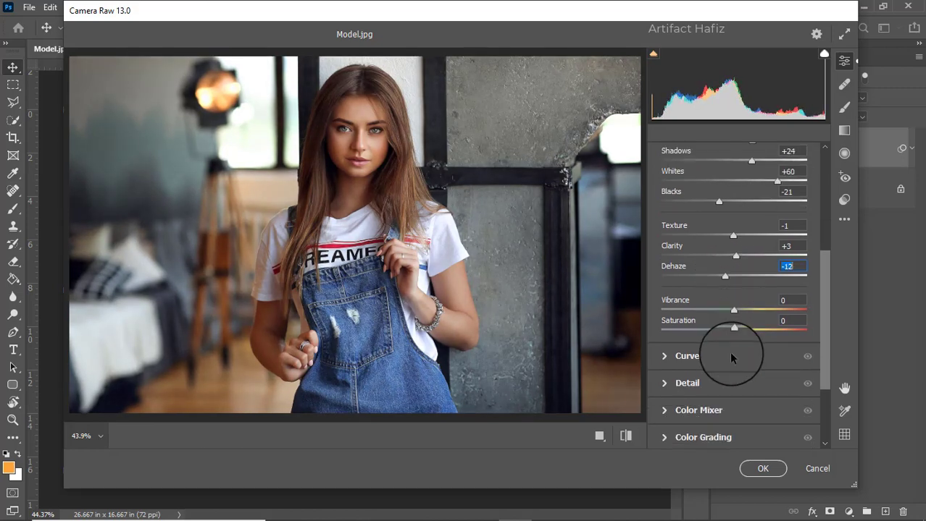
pyautogui.click(670, 355)
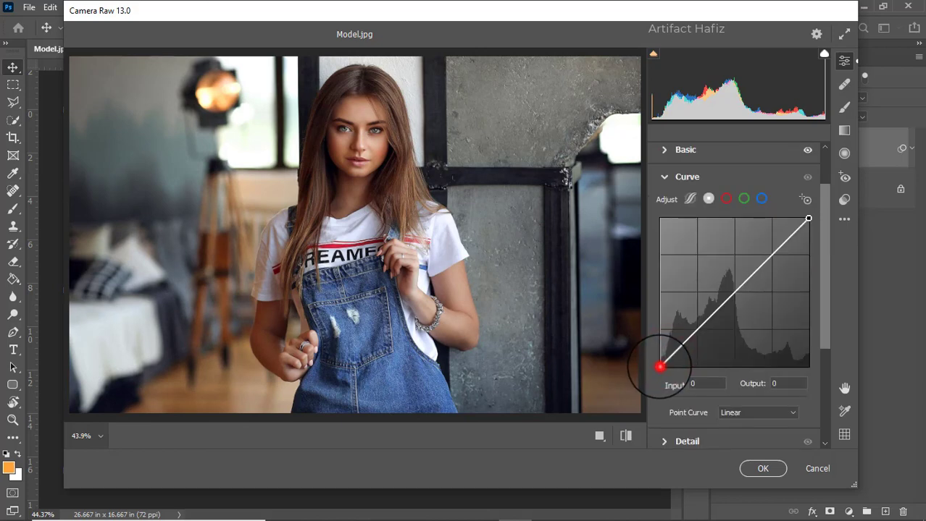
pyautogui.moveTo(659, 367); pyautogui.dragTo(660, 361)
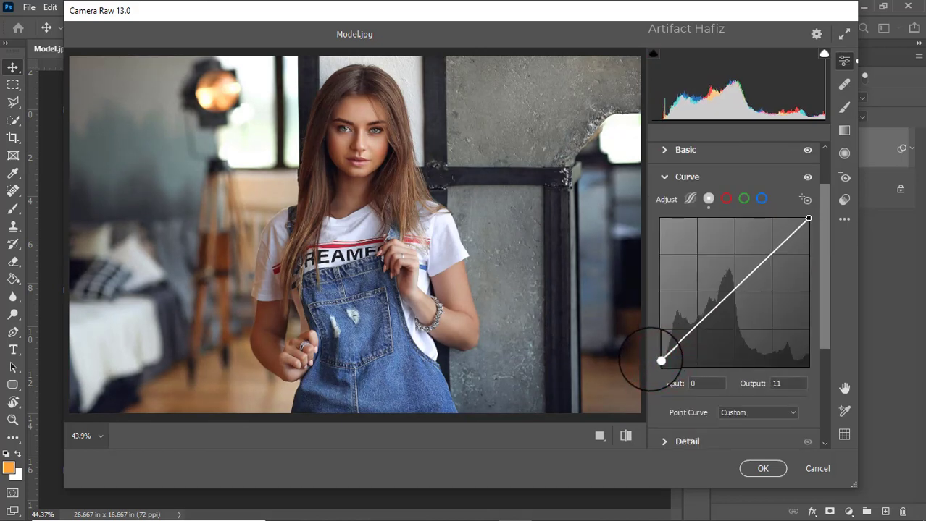
pyautogui.click(693, 326)
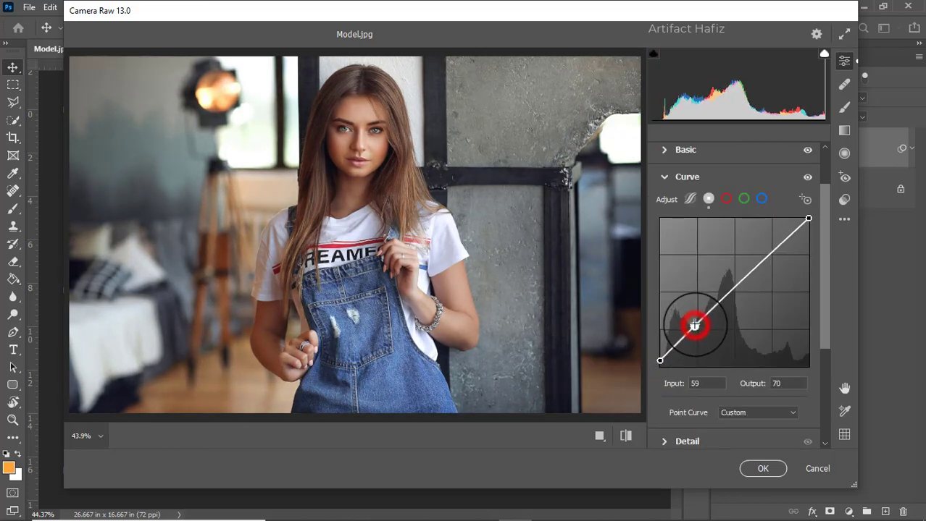
pyautogui.click(772, 249)
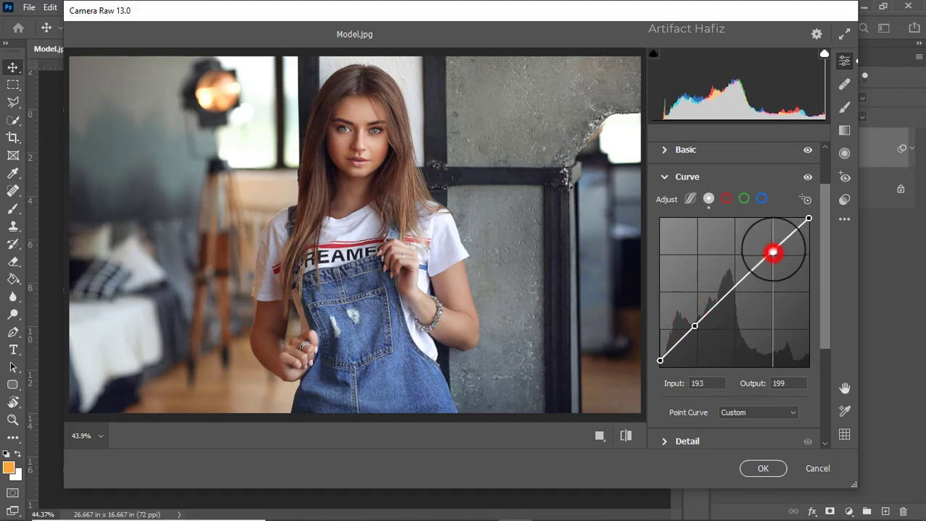
pyautogui.click(694, 326)
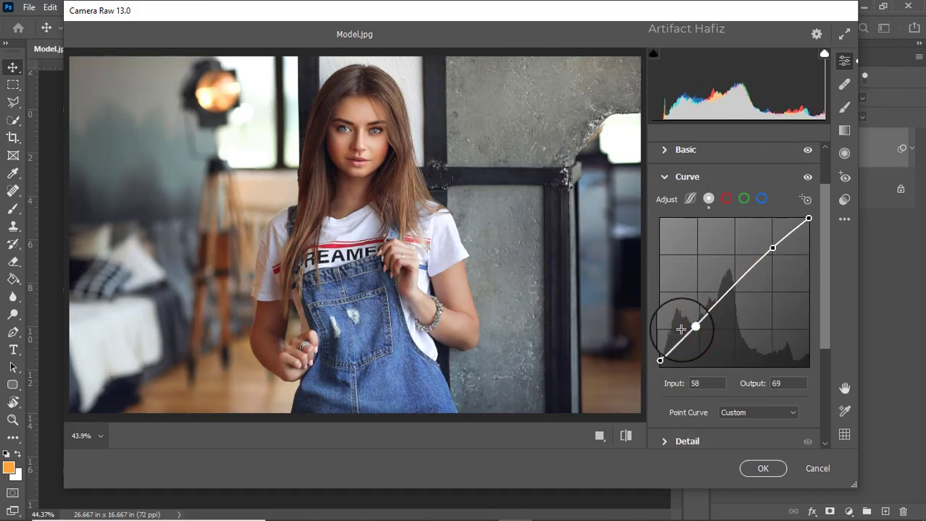
# - Shift the black point of the blue channel curve to input 8, output 0
pyautogui.scroll(-2, 682, 327)
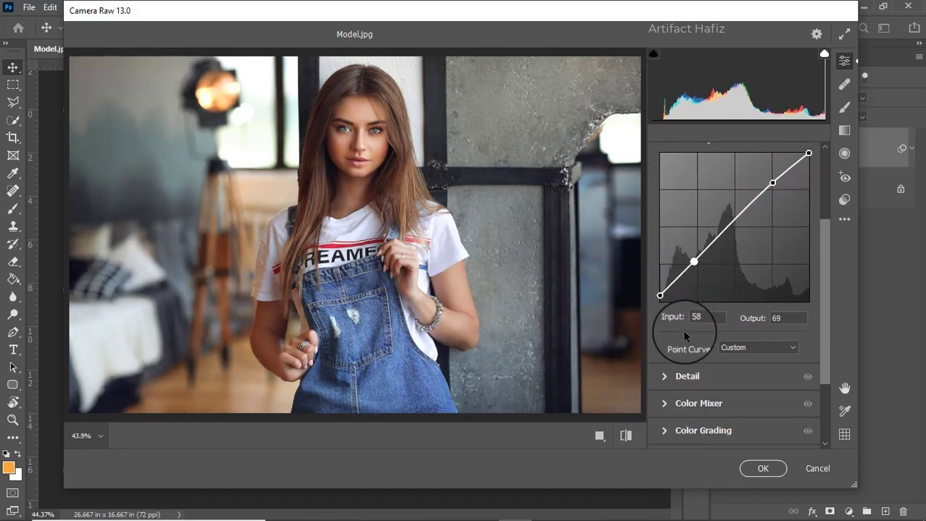
pyautogui.click(659, 378)
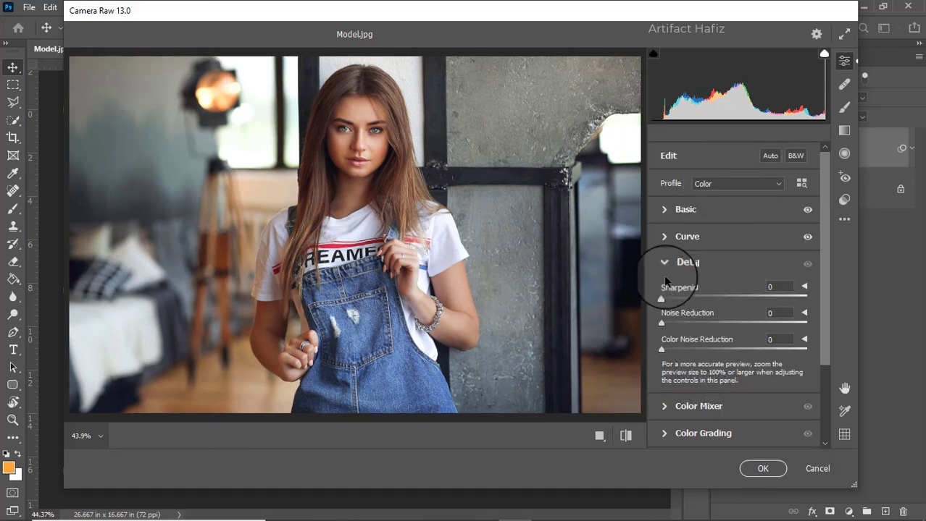
pyautogui.click(665, 239)
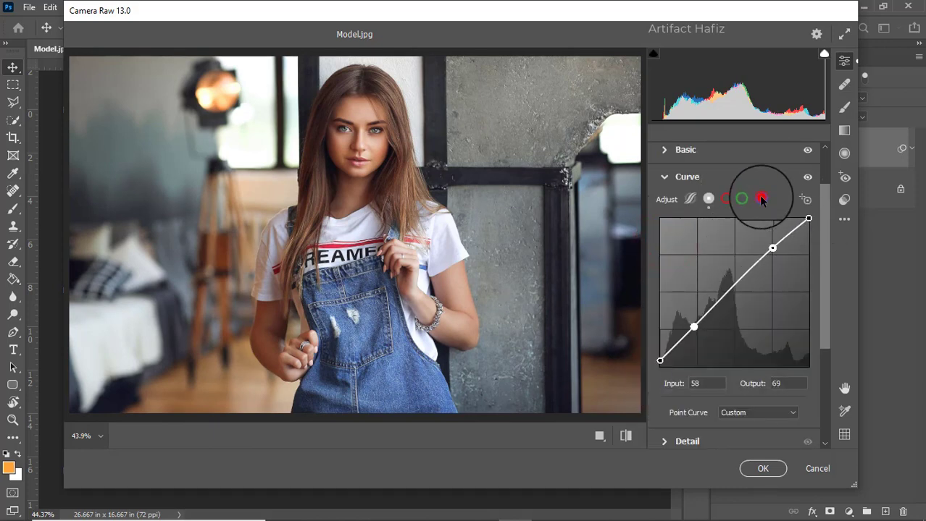
pyautogui.click(761, 197)
pyautogui.moveTo(662, 367); pyautogui.dragTo(665, 391)
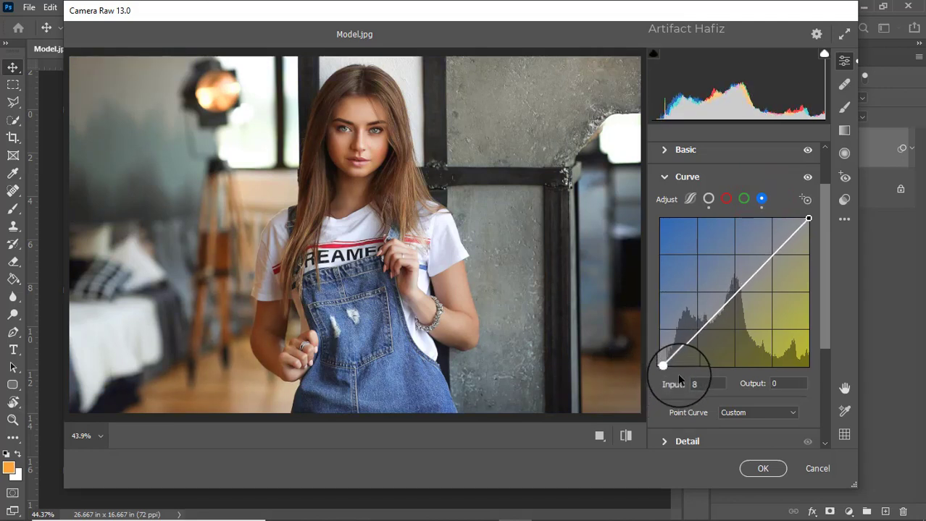
# - Set the Detail adjustments to Noise Reduction 7 and Sharpening 16
pyautogui.scroll(-3, 750, 336)
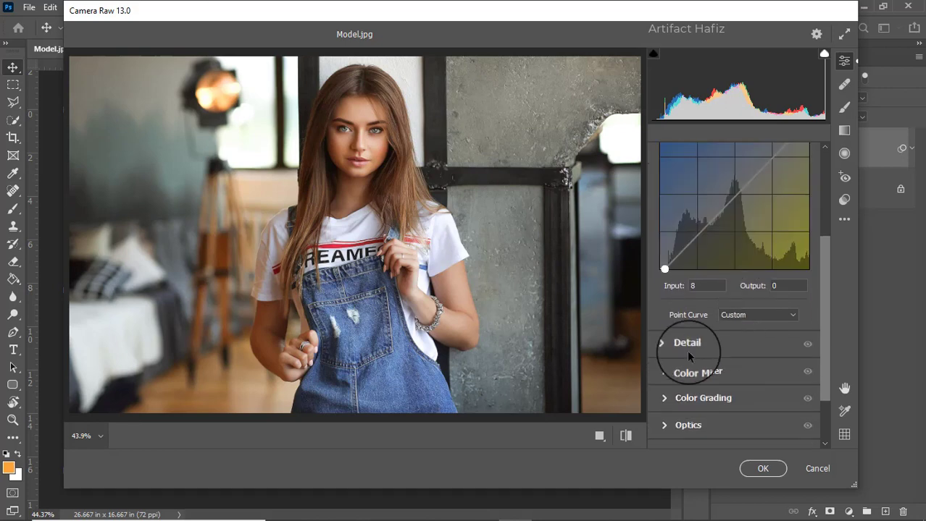
pyautogui.click(663, 344)
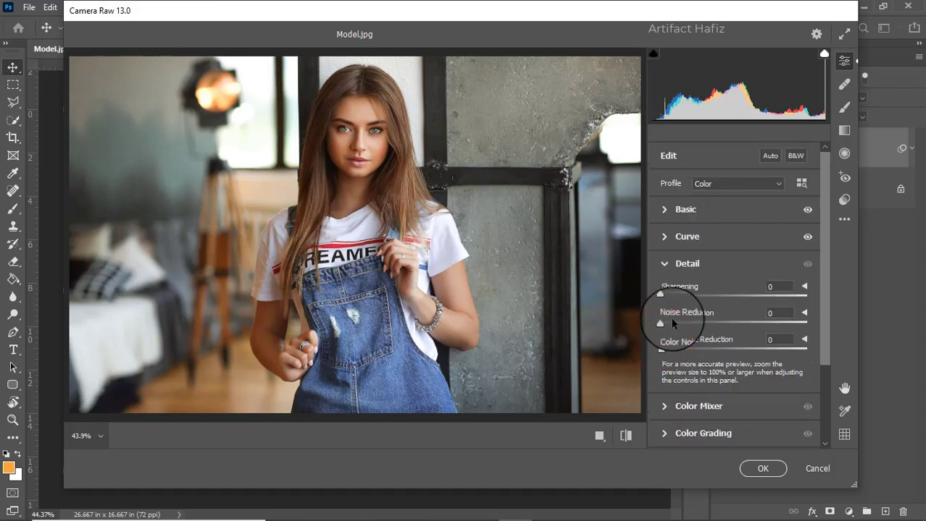
pyautogui.moveTo(663, 320); pyautogui.dragTo(673, 293)
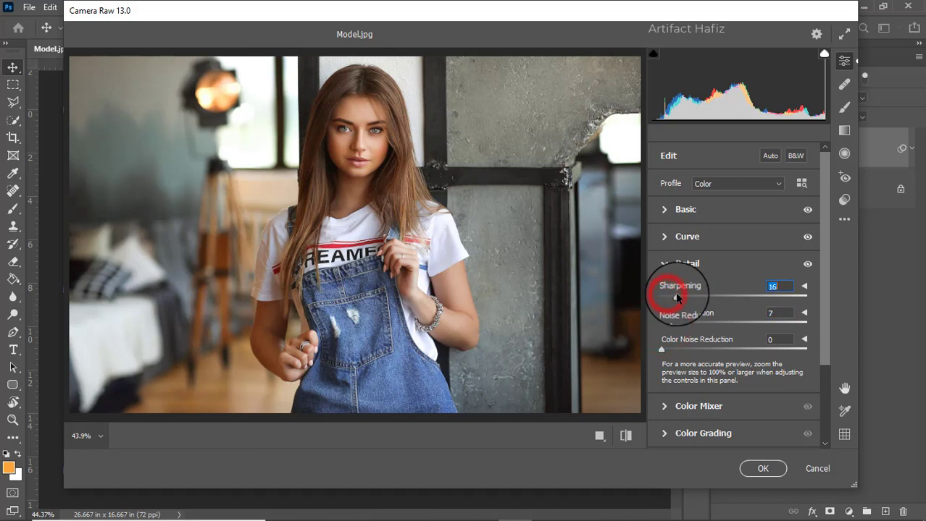
# - In the Color Mixer, set the saturation of reds to +25, oranges to +4, and yellows and greens to -100
pyautogui.click(664, 408)
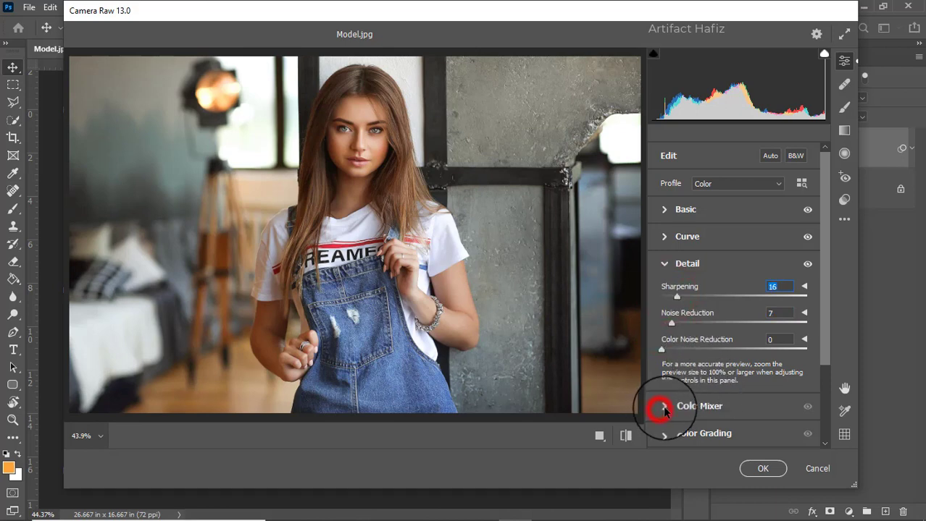
pyautogui.moveTo(736, 286); pyautogui.dragTo(746, 265)
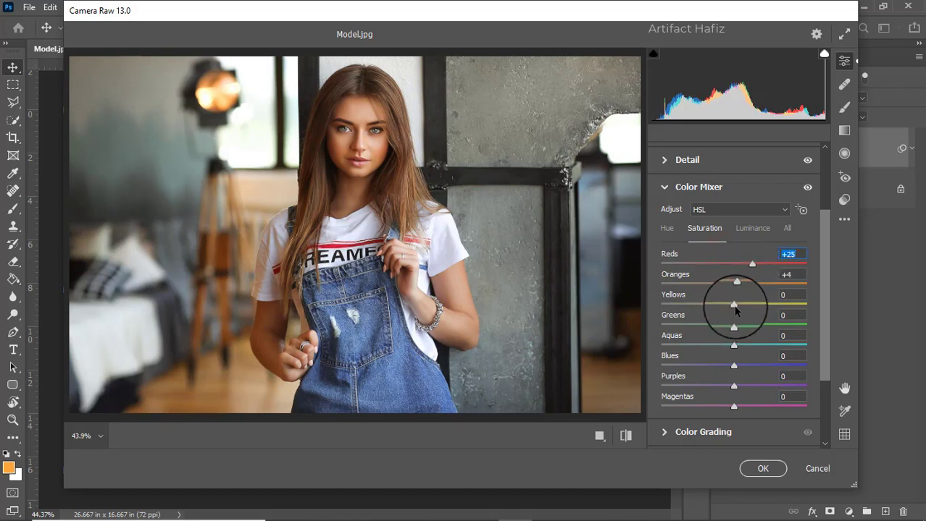
pyautogui.moveTo(734, 305); pyautogui.dragTo(558, 310)
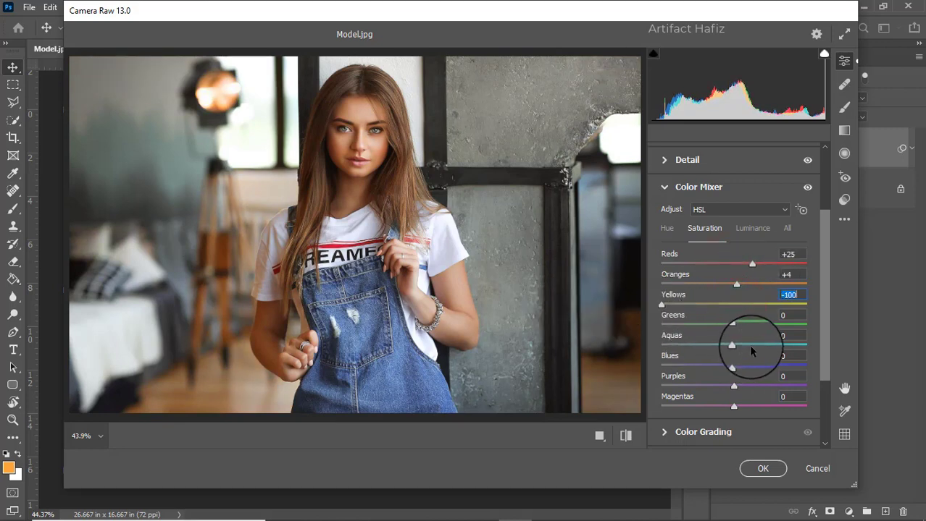
pyautogui.moveTo(734, 325); pyautogui.dragTo(648, 337)
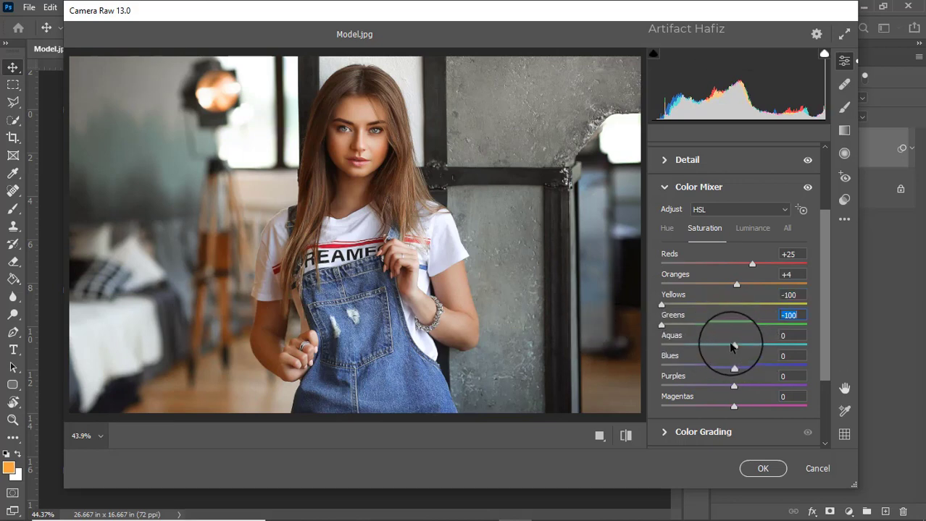
# - Set the saturation of aquas to +100, blues to +10, and purples and magentas to -100
pyautogui.moveTo(734, 346); pyautogui.dragTo(625, 335)
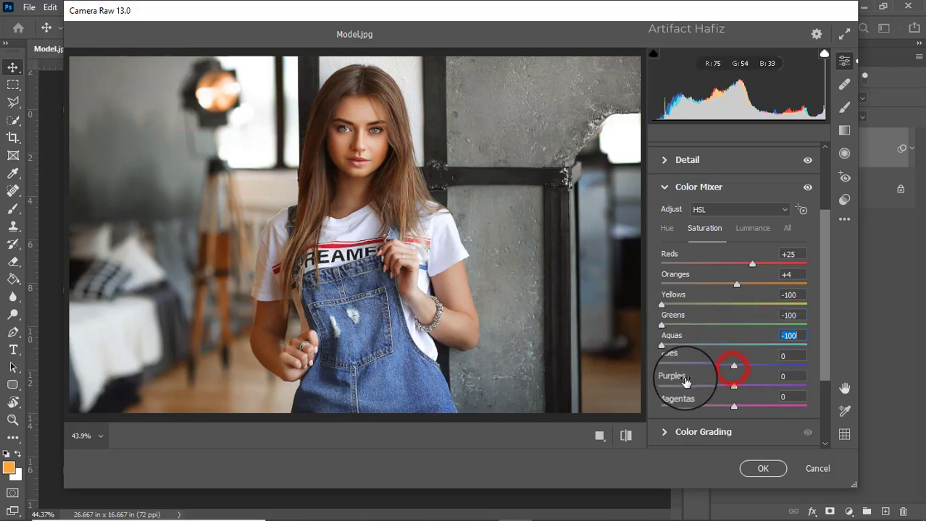
pyautogui.moveTo(734, 368); pyautogui.dragTo(512, 372)
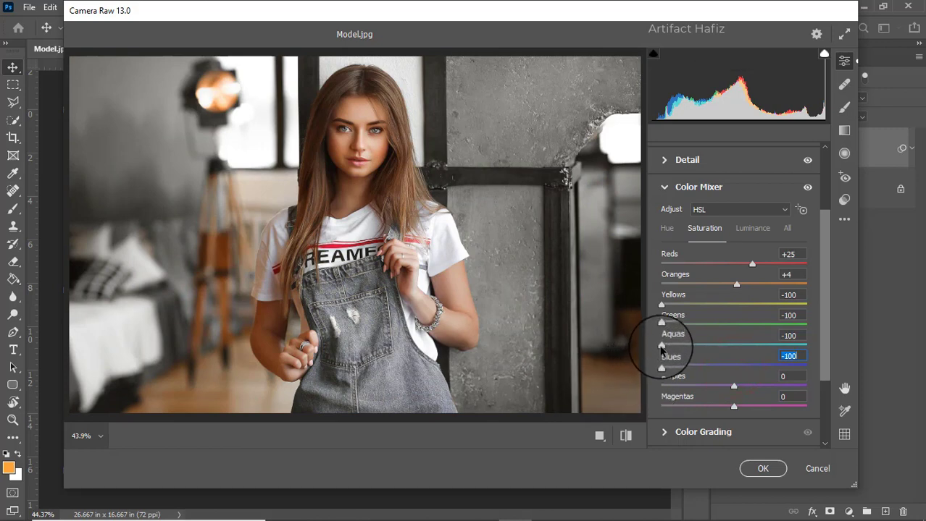
pyautogui.moveTo(661, 346); pyautogui.dragTo(875, 349)
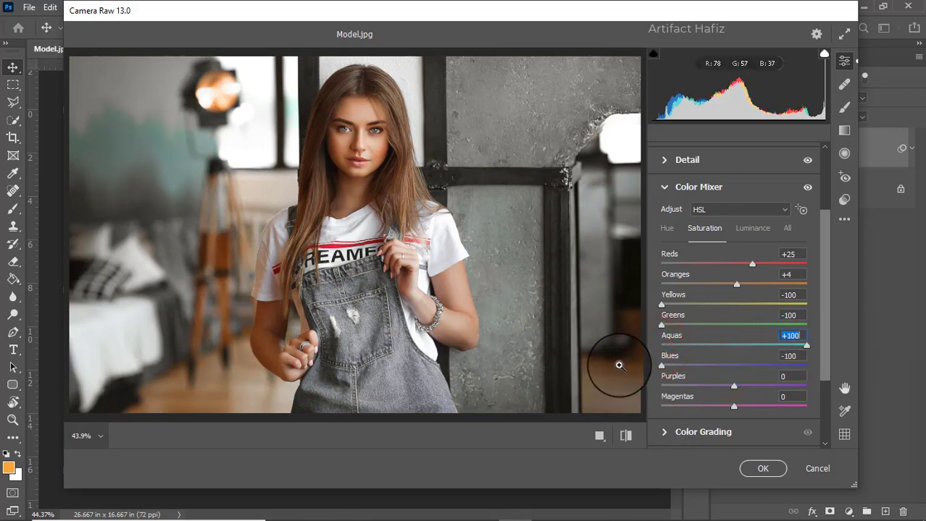
pyautogui.moveTo(665, 366); pyautogui.dragTo(548, 382)
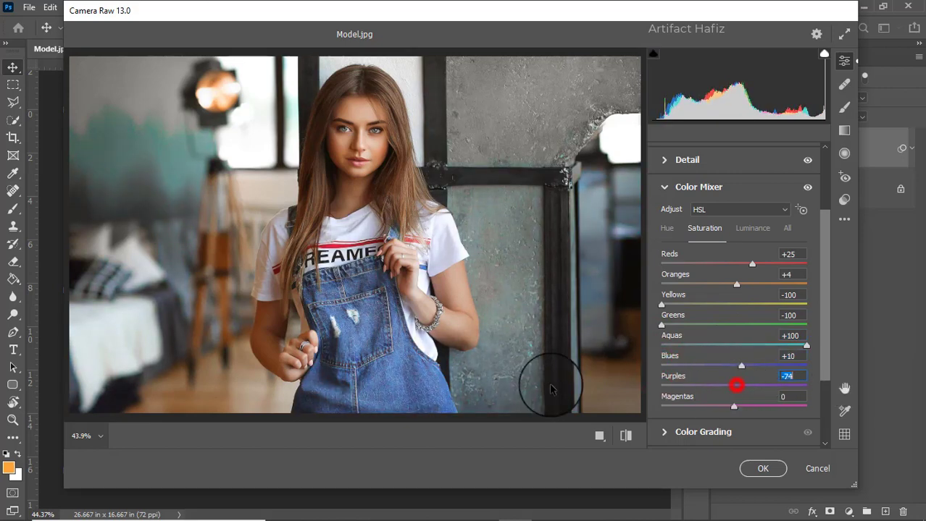
pyautogui.moveTo(733, 408); pyautogui.dragTo(378, 386)
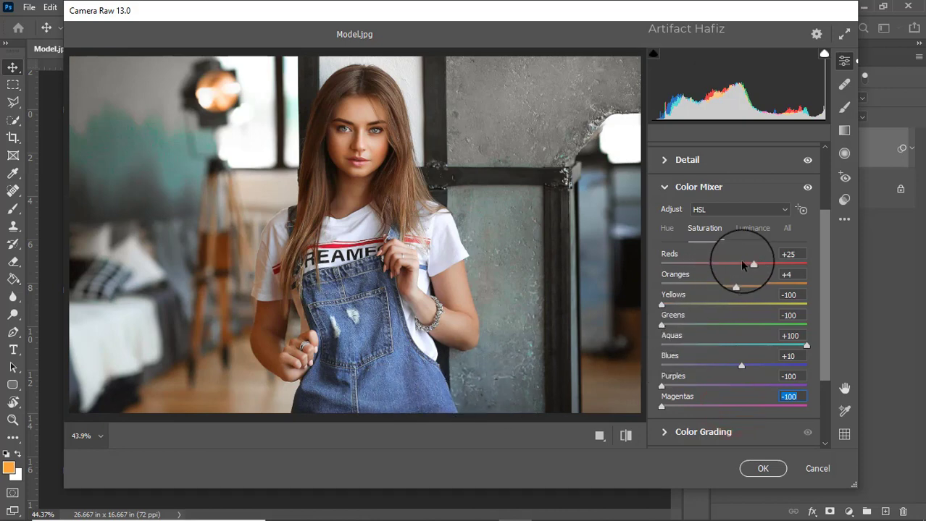
# - Set luminance to oranges +5, yellows -6, greens -9, aquas -5, blues -10 and purples -3, and hue to aquas -36 and blues -41
pyautogui.click(753, 229)
pyautogui.moveTo(733, 285); pyautogui.dragTo(729, 386)
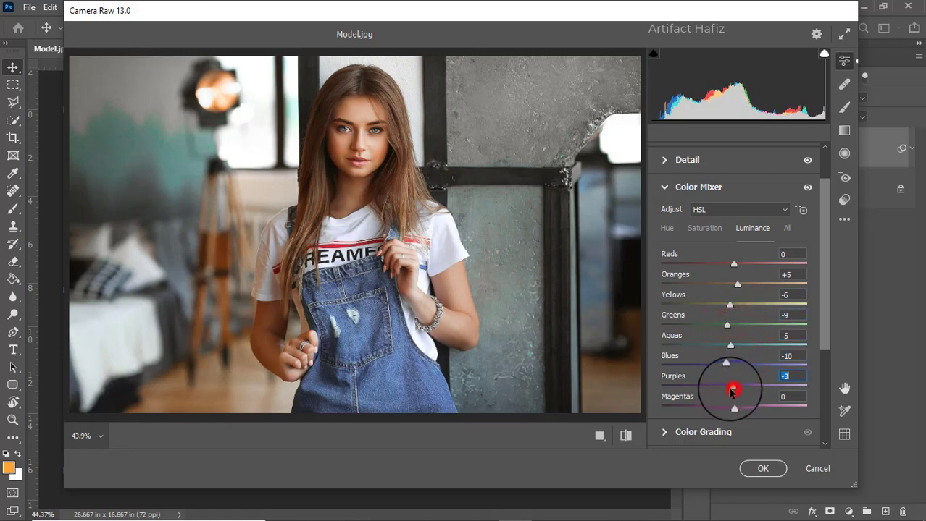
pyautogui.click(665, 229)
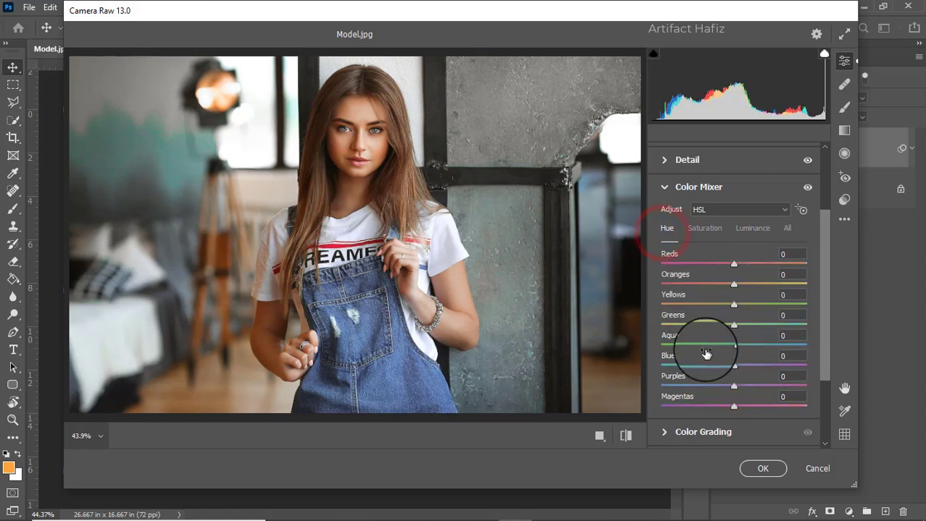
pyautogui.moveTo(734, 348); pyautogui.dragTo(701, 368)
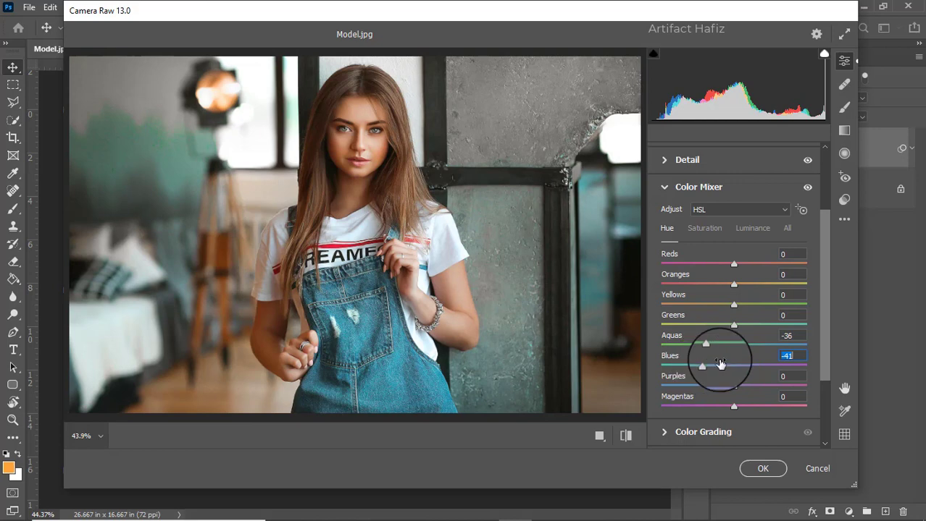
# - Color grade the photo with a light magenta tint in the highlights and a green shadow tint at hue 131, saturation 21
pyautogui.scroll(-3, 732, 355)
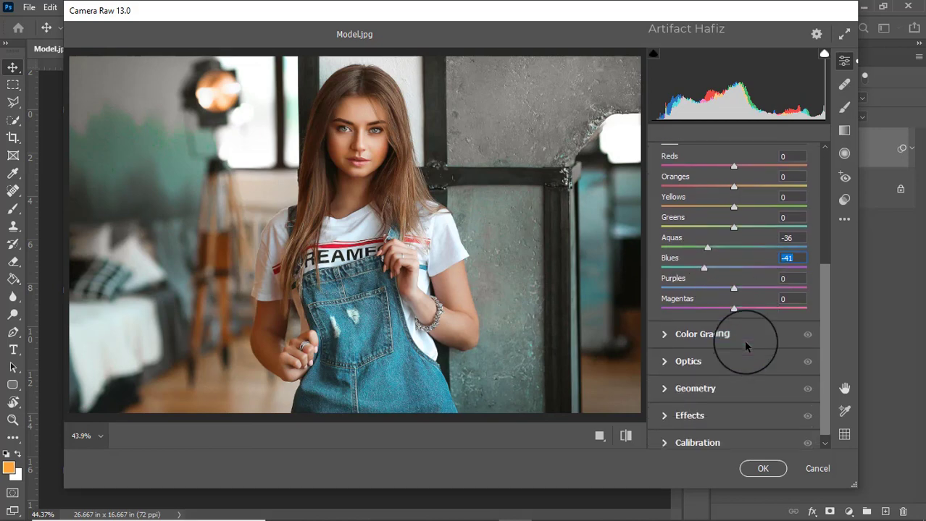
pyautogui.click(664, 331)
pyautogui.moveTo(776, 358); pyautogui.dragTo(852, 444)
pyautogui.moveTo(690, 358); pyautogui.dragTo(685, 352)
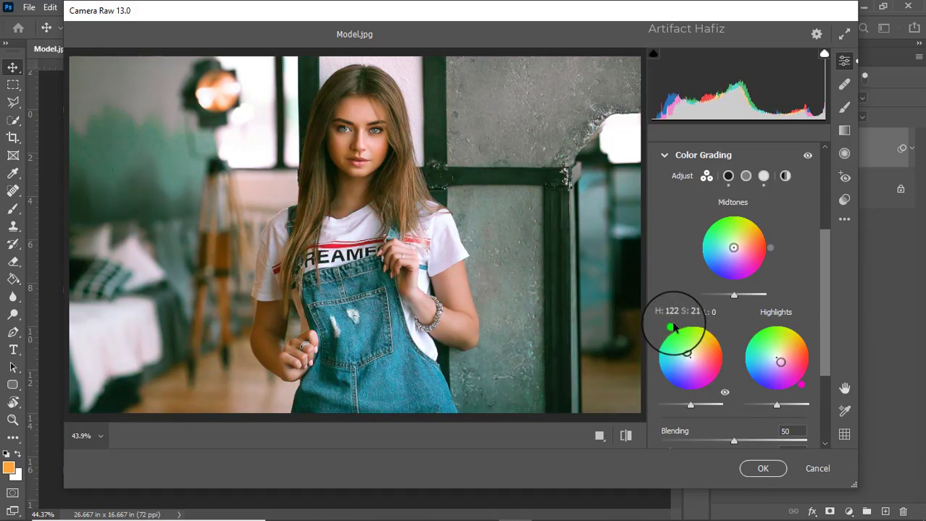
pyautogui.moveTo(670, 323)
pyautogui.mouseDown()
pyautogui.moveTo(658, 381)
pyautogui.moveTo(664, 331)
pyautogui.mouseUp()
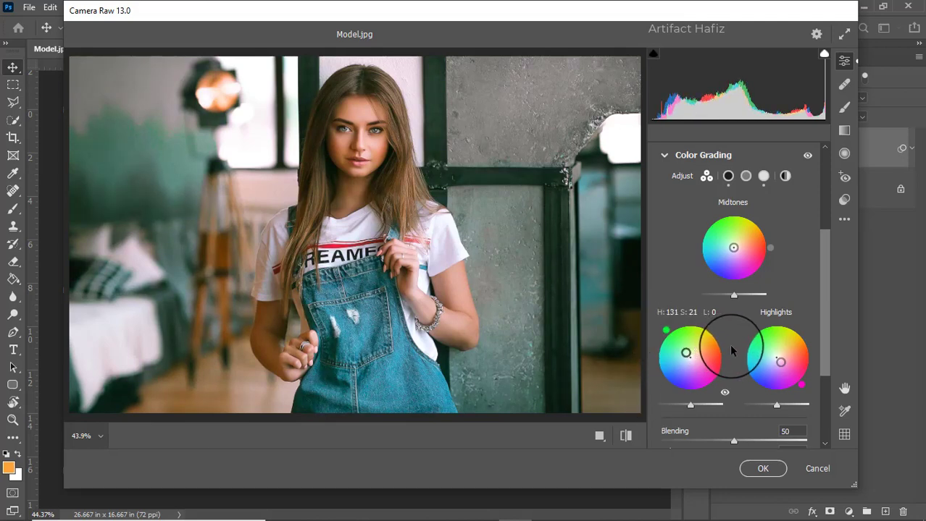
# - Add a vignette of -10 with midpoint 14, roundness +100 and feather 100 in the Effects settings
pyautogui.scroll(-3, 731, 345)
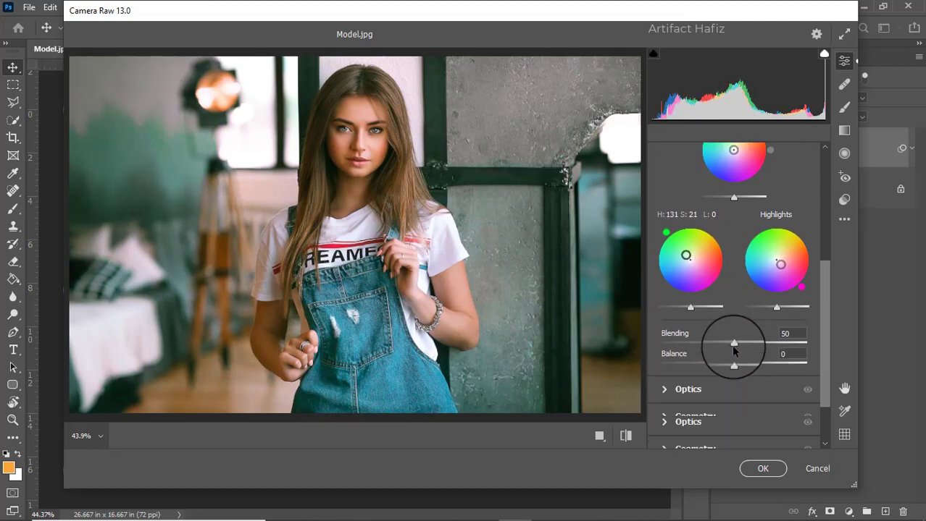
pyautogui.click(663, 389)
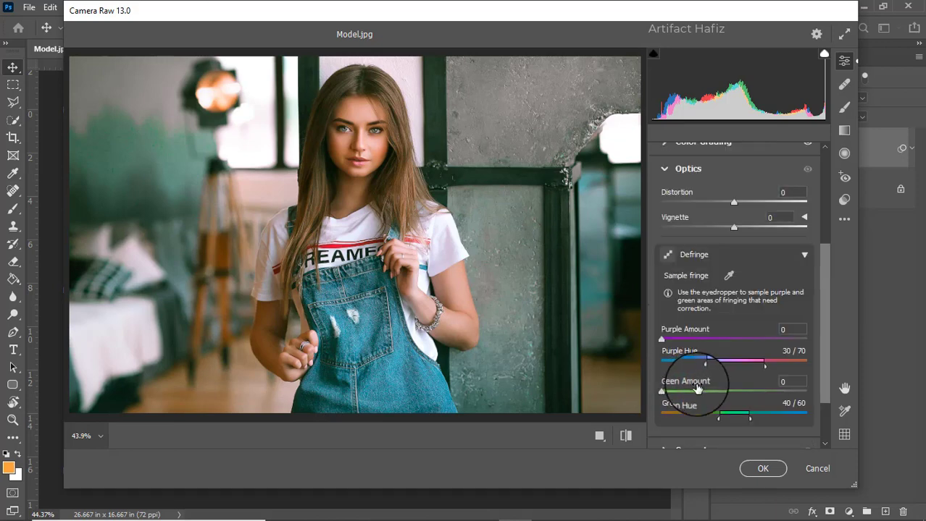
pyautogui.scroll(-2, 699, 387)
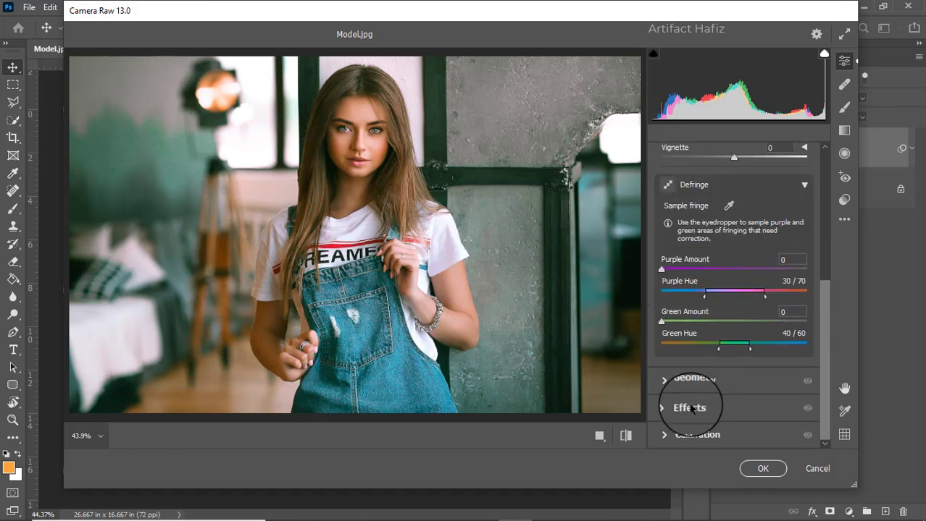
pyautogui.click(661, 408)
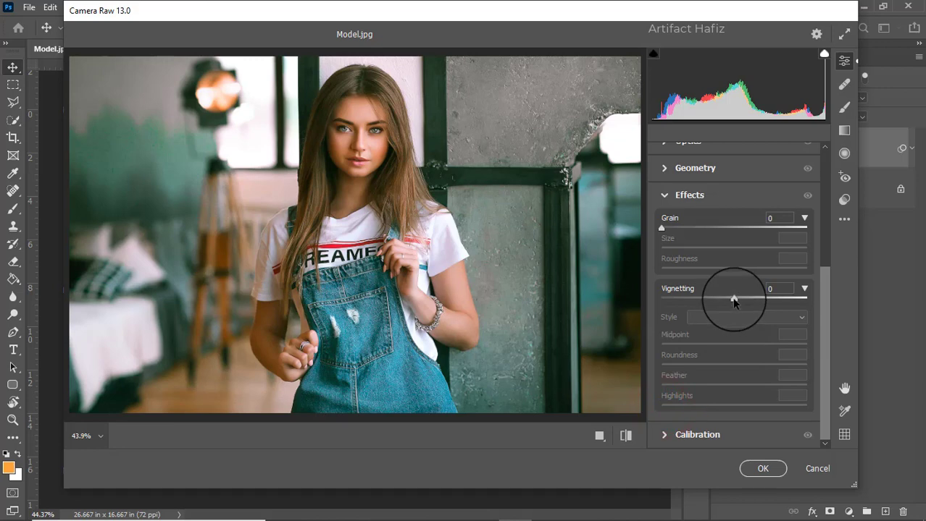
pyautogui.moveTo(733, 298); pyautogui.dragTo(710, 300)
pyautogui.moveTo(734, 364); pyautogui.dragTo(820, 367)
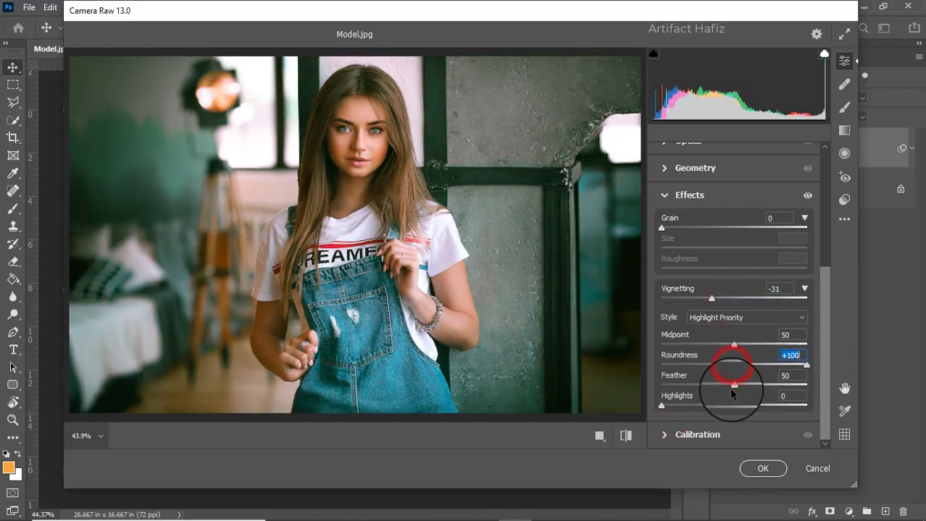
pyautogui.moveTo(734, 387); pyautogui.dragTo(863, 382)
pyautogui.moveTo(734, 345); pyautogui.dragTo(684, 339)
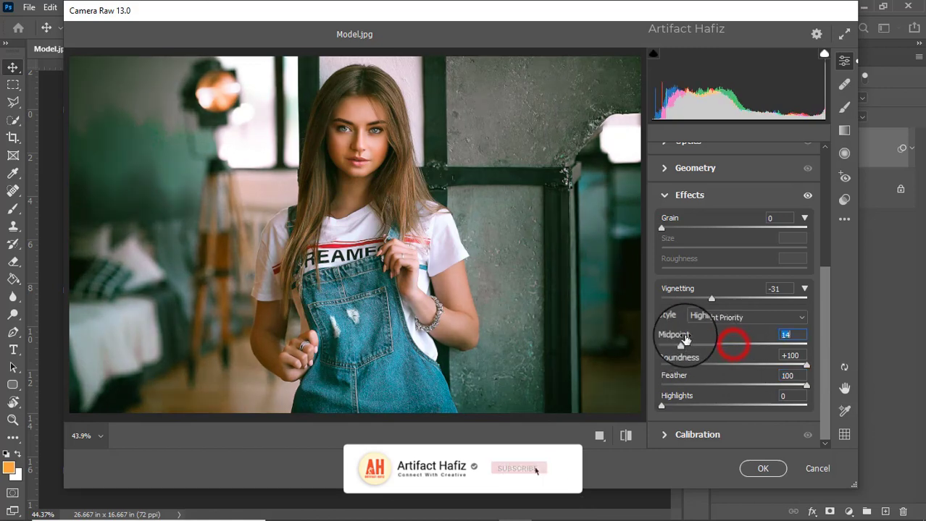
pyautogui.moveTo(711, 299); pyautogui.dragTo(727, 299)
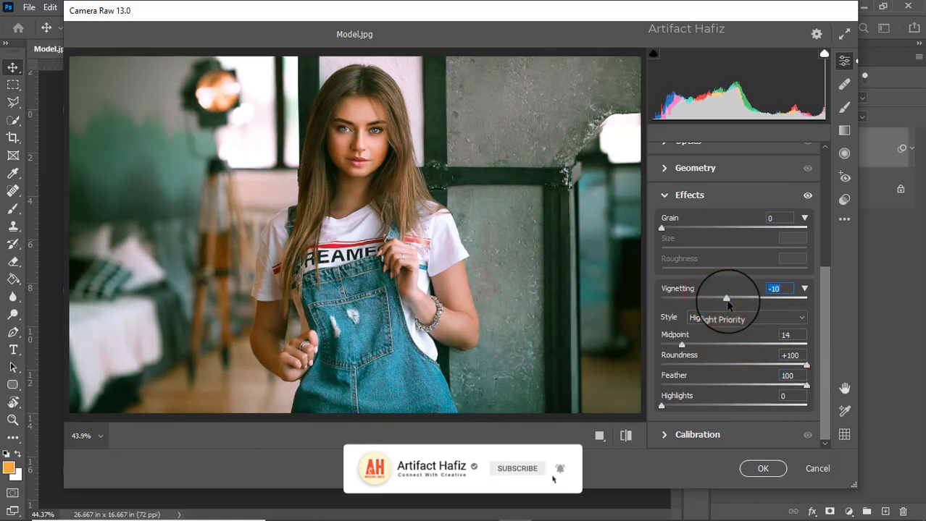
# - Calibrate the primaries: red hue +29 and saturation -12, green hue +51 and saturation -17, blue hue +33
pyautogui.click(665, 435)
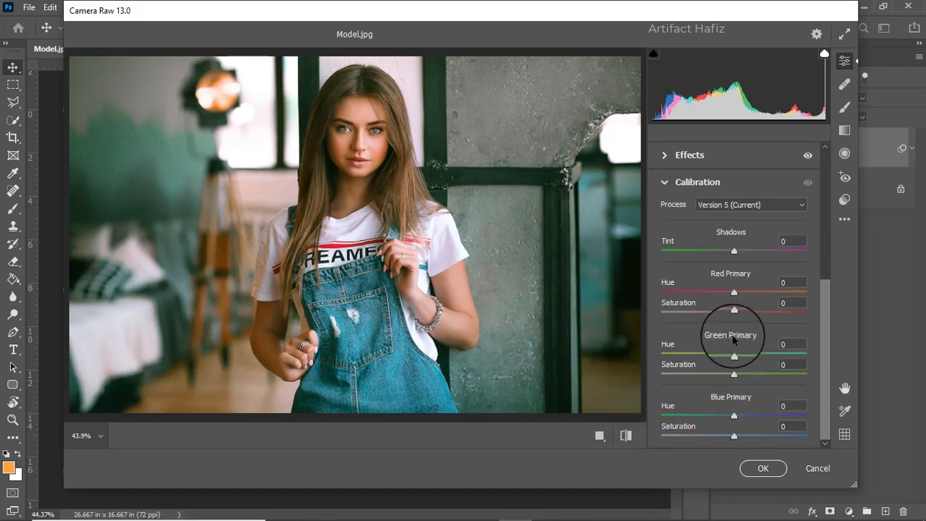
pyautogui.moveTo(733, 313)
pyautogui.mouseDown()
pyautogui.moveTo(585, 320)
pyautogui.moveTo(724, 323)
pyautogui.mouseUp()
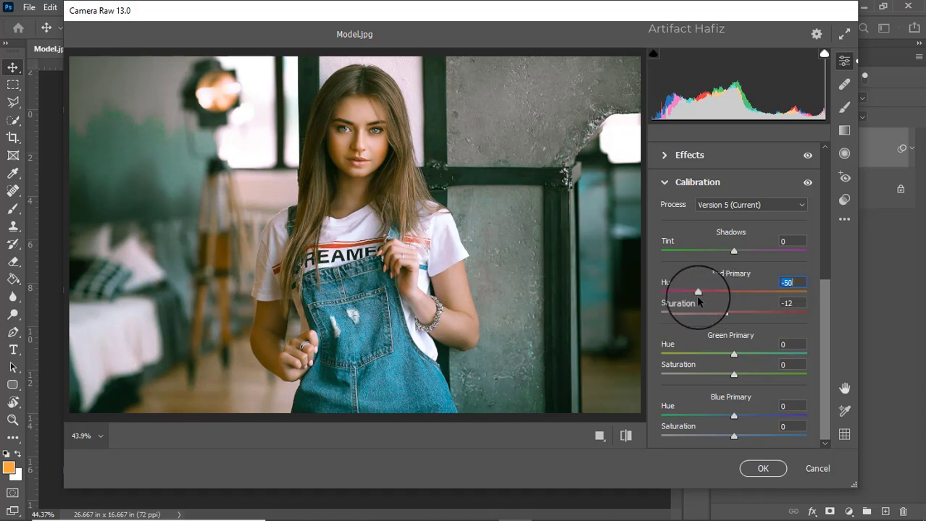
pyautogui.moveTo(696, 295); pyautogui.dragTo(754, 292)
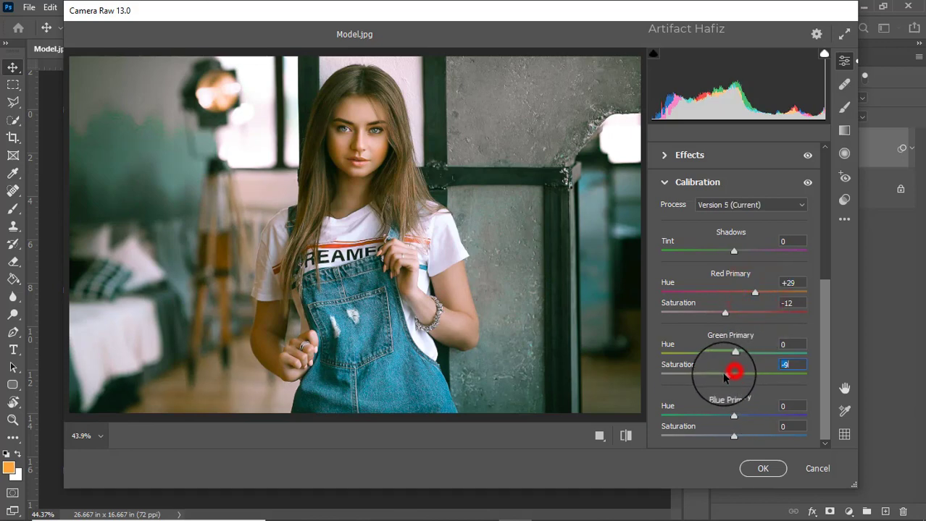
pyautogui.moveTo(724, 377); pyautogui.dragTo(771, 356)
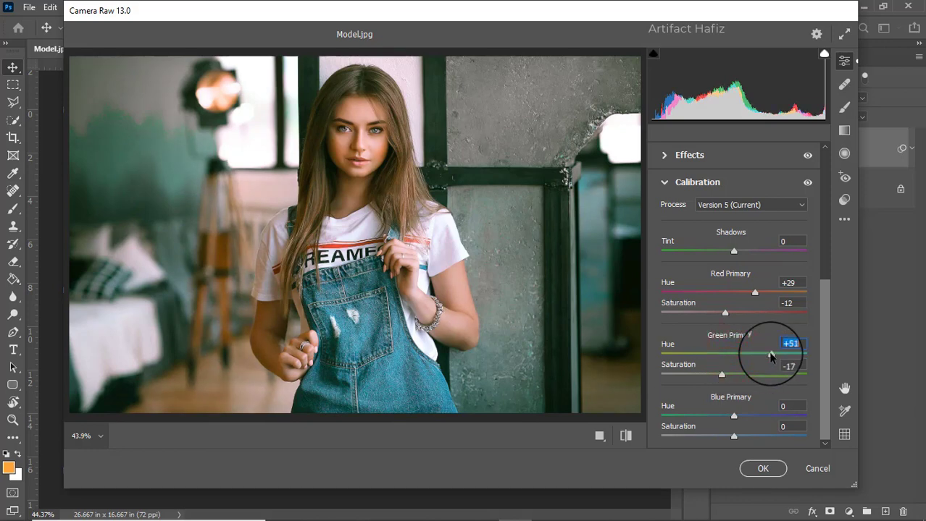
pyautogui.moveTo(734, 418); pyautogui.dragTo(709, 417)
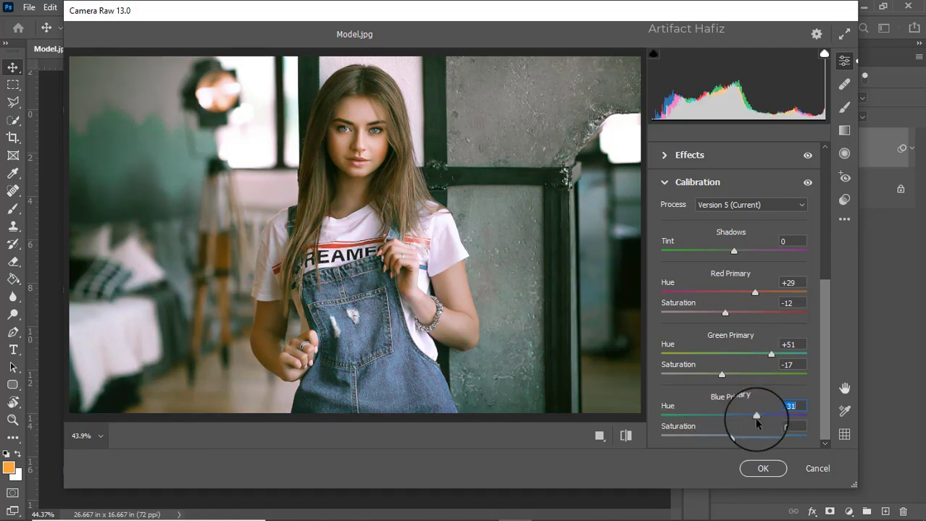
pyautogui.moveTo(758, 418); pyautogui.dragTo(755, 421)
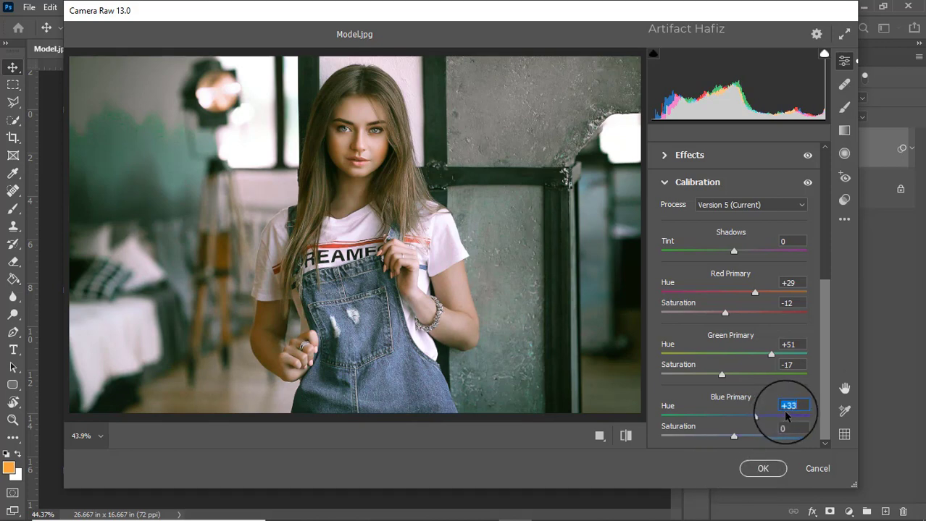
# - Apply the Camera Raw adjustments and compare before and after by toggling the Background copy layer's visibility
pyautogui.click(761, 468)
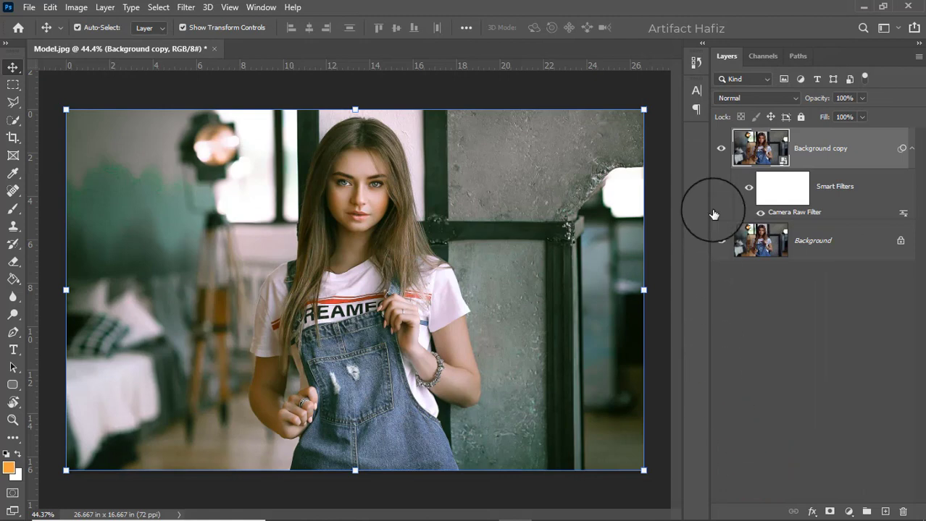
pyautogui.click(723, 151)
pyautogui.click(723, 151)
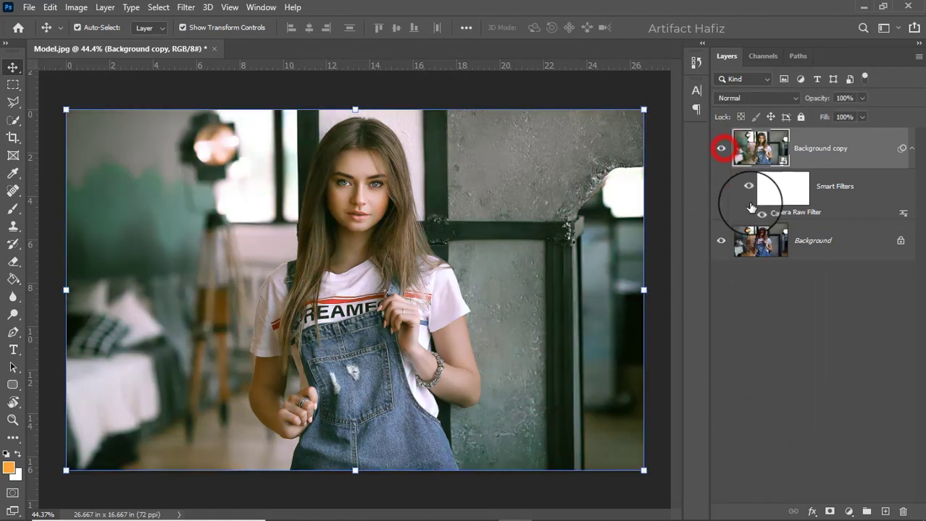
# - Add a Color Lookup adjustment layer using the Fuji F125 Kodak 2395 (by Adobe).cube 3D LUT
pyautogui.click(846, 512)
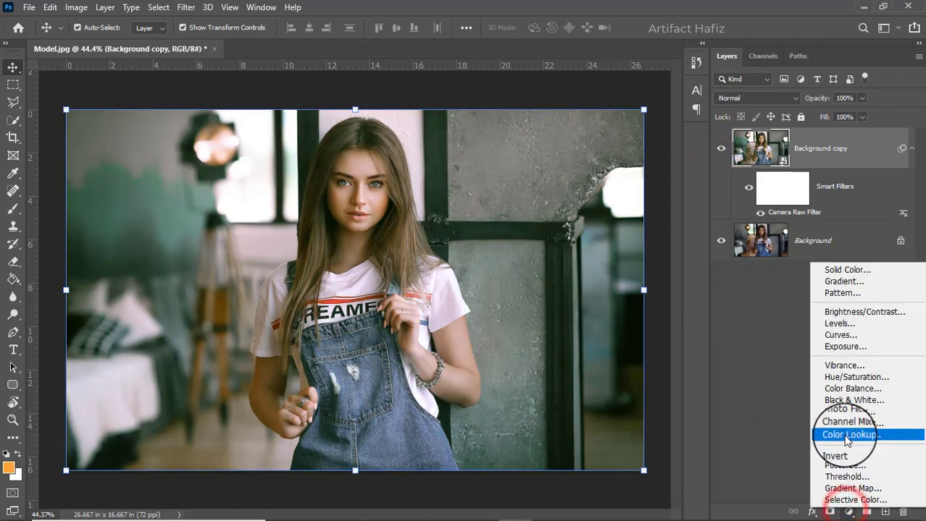
pyautogui.click(848, 435)
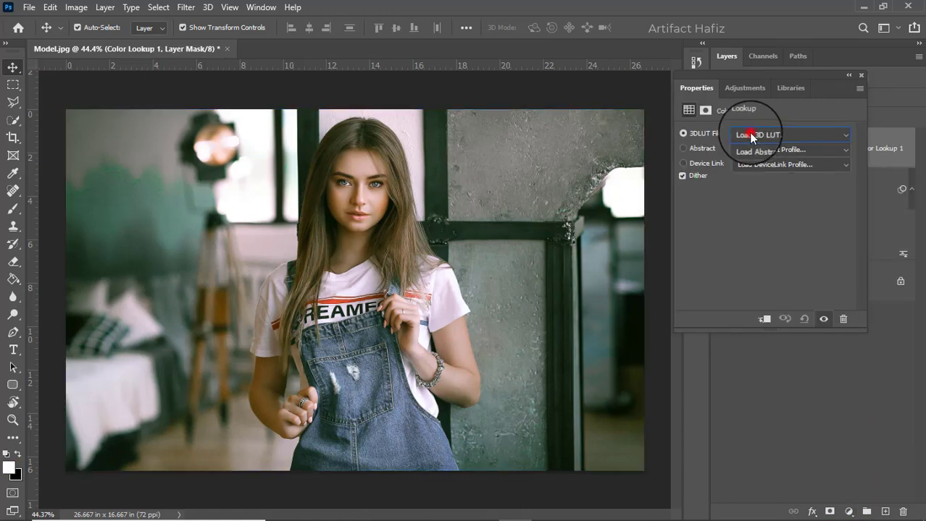
pyautogui.click(750, 136)
pyautogui.click(772, 224)
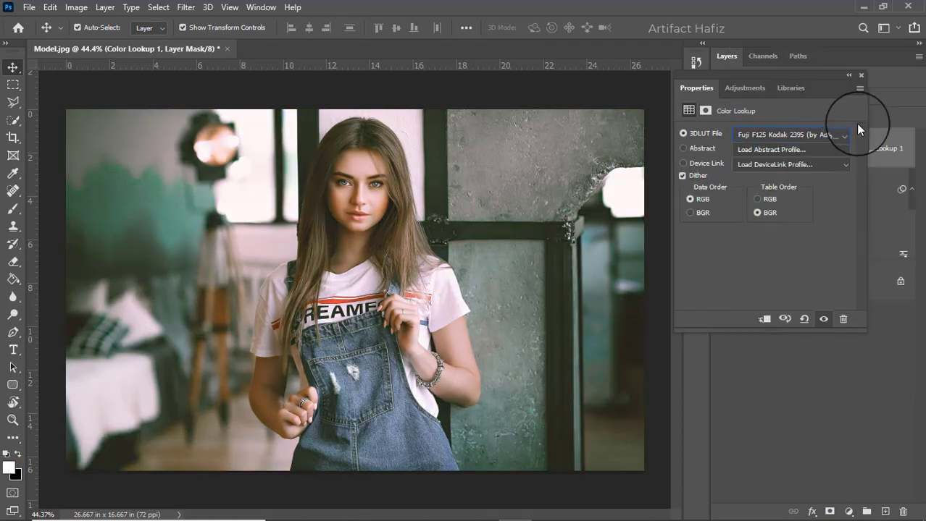
pyautogui.click(860, 76)
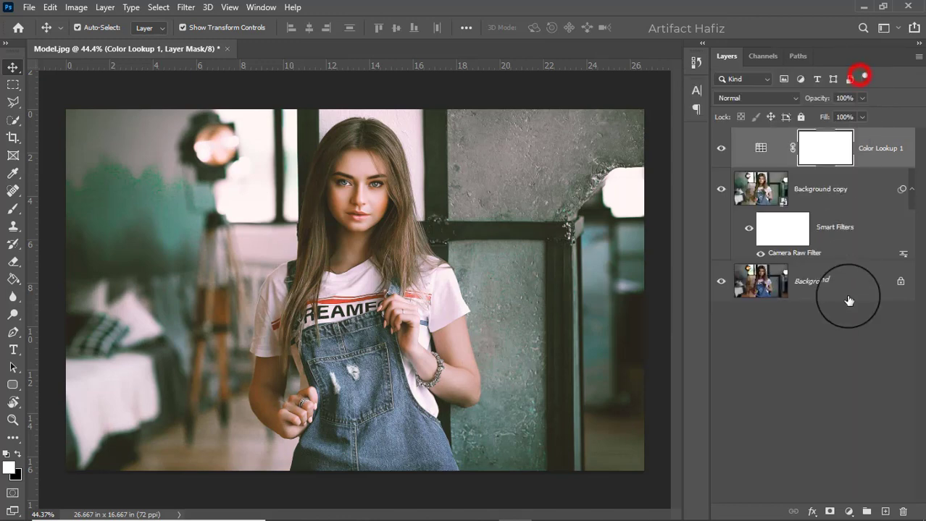
# - Add a second Color Lookup adjustment layer using the HorrorBlue.3DL 3D LUT
pyautogui.click(848, 511)
pyautogui.click(862, 436)
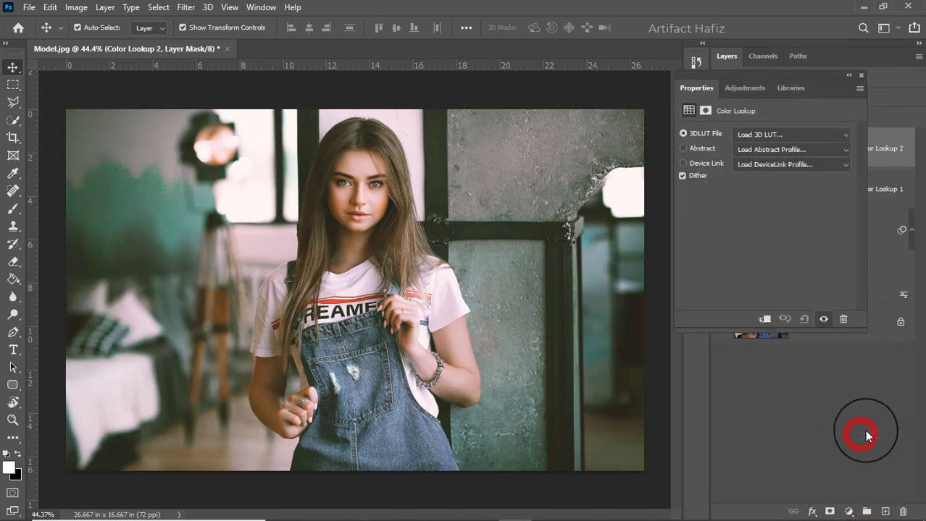
pyautogui.click(761, 132)
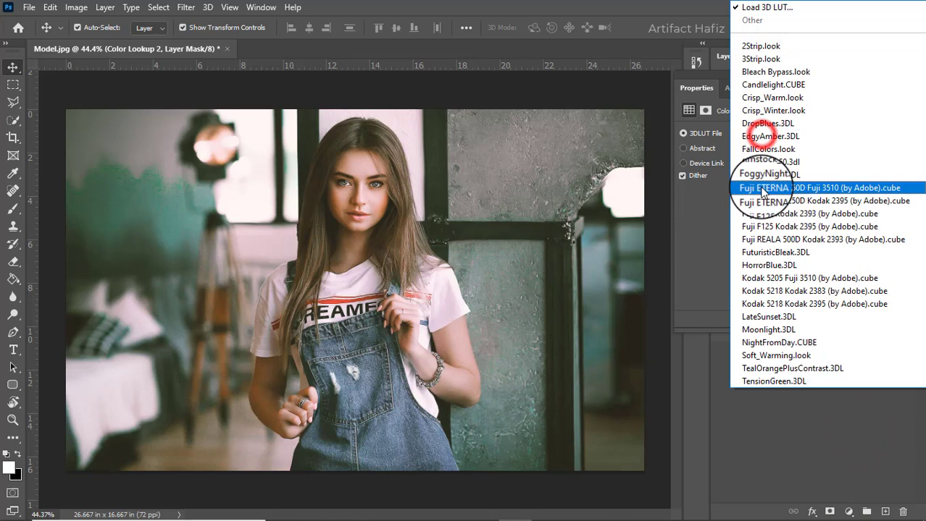
pyautogui.click(769, 264)
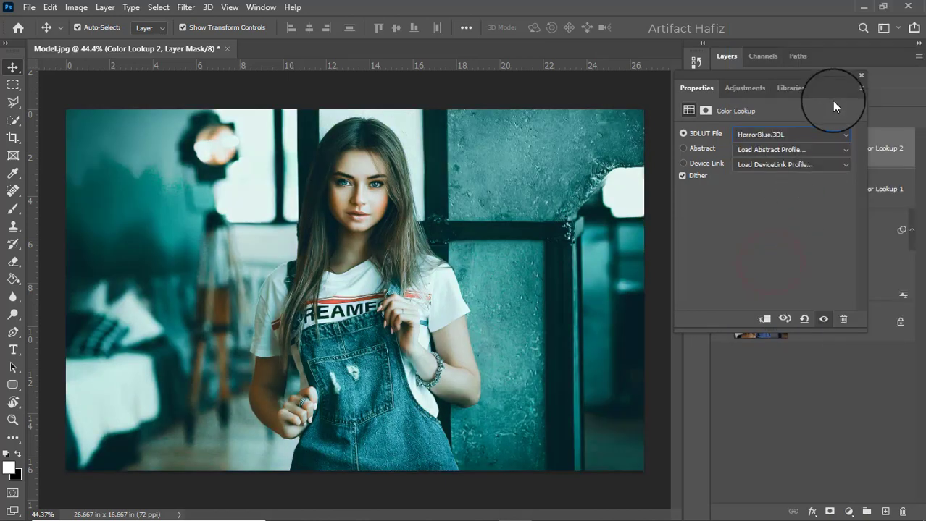
pyautogui.click(860, 77)
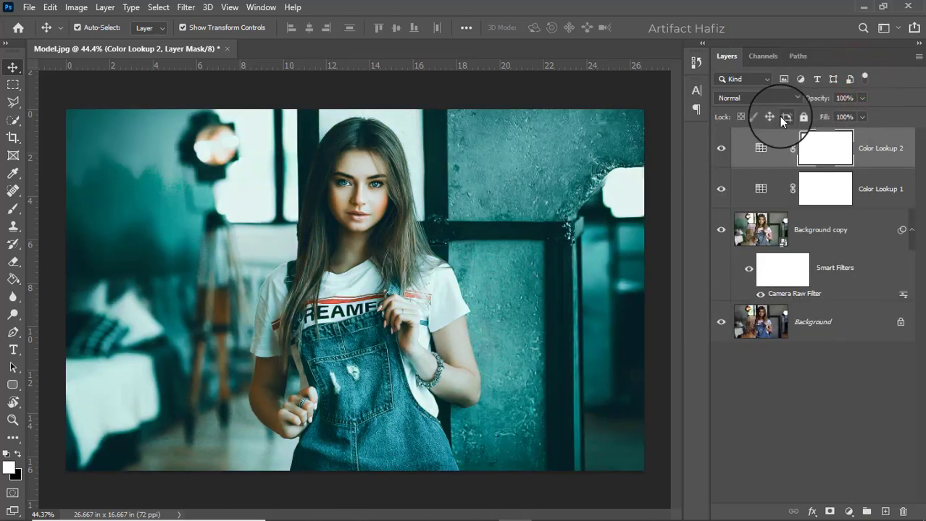
# - Change the Color Lookup 2 layer's 3D LUT to FuturisticBleak.3DL and set its blend mode to Luminosity
pyautogui.doubleClick(759, 147)
pyautogui.click(756, 138)
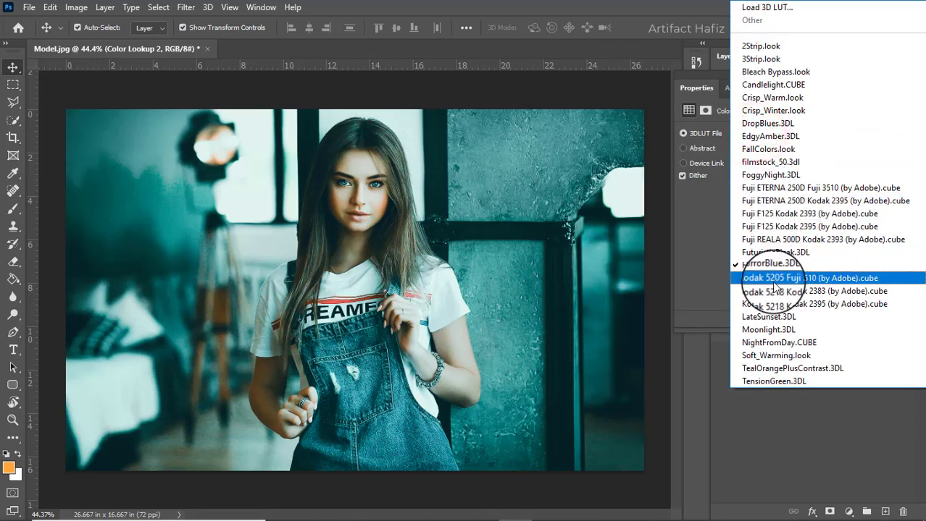
pyautogui.click(772, 252)
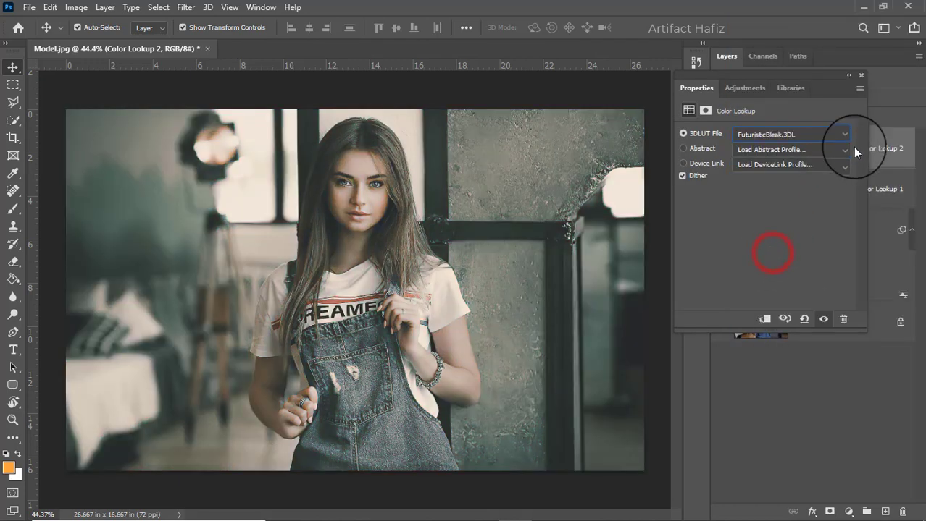
pyautogui.click(861, 75)
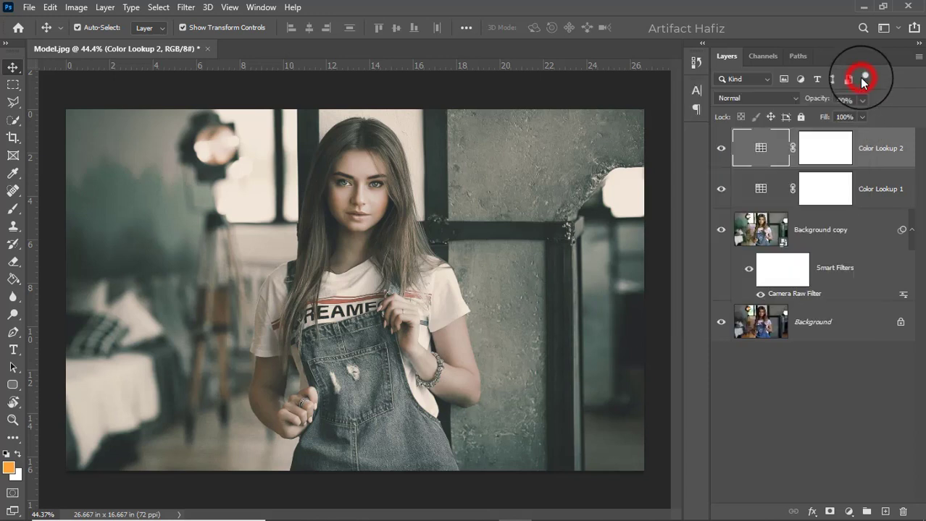
pyautogui.click(752, 100)
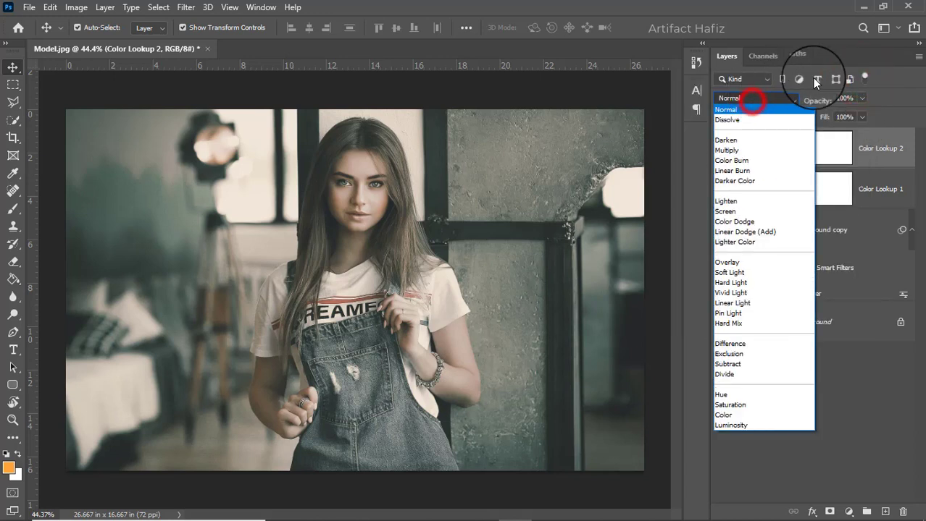
pyautogui.click(767, 427)
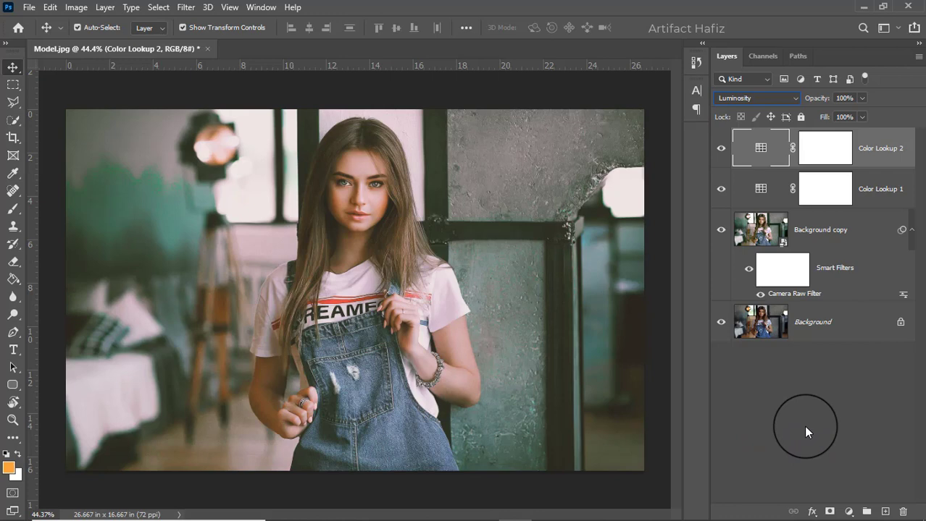
# - Add a Levels adjustment layer with the black input at 18 and the white input at 238
pyautogui.click(848, 512)
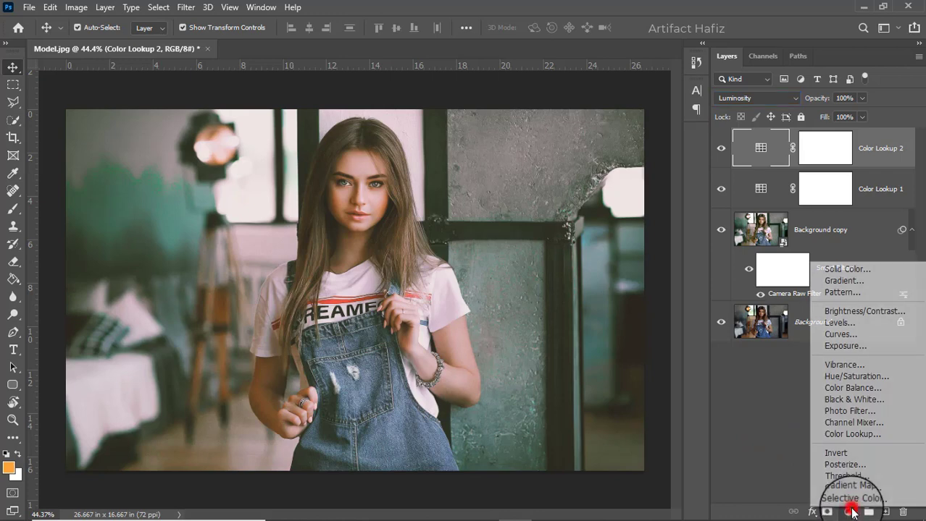
pyautogui.click(838, 321)
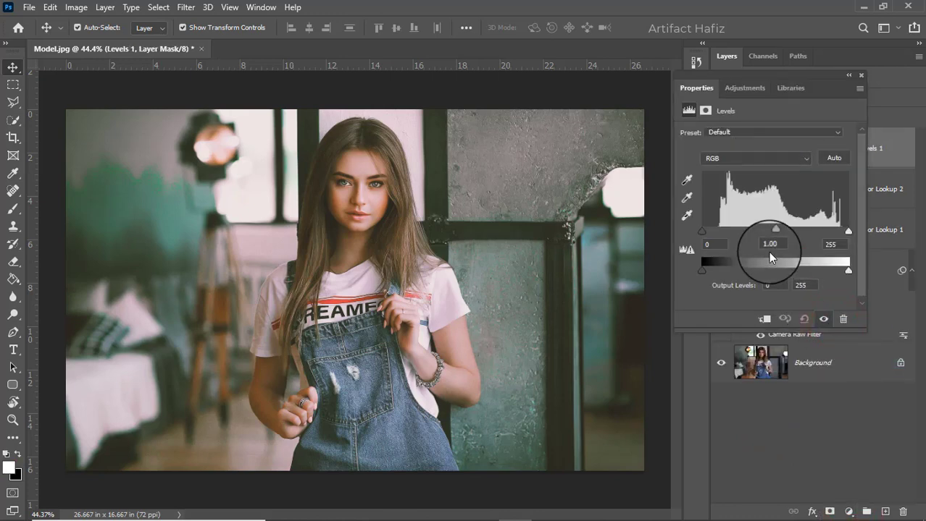
pyautogui.moveTo(700, 232); pyautogui.dragTo(712, 232)
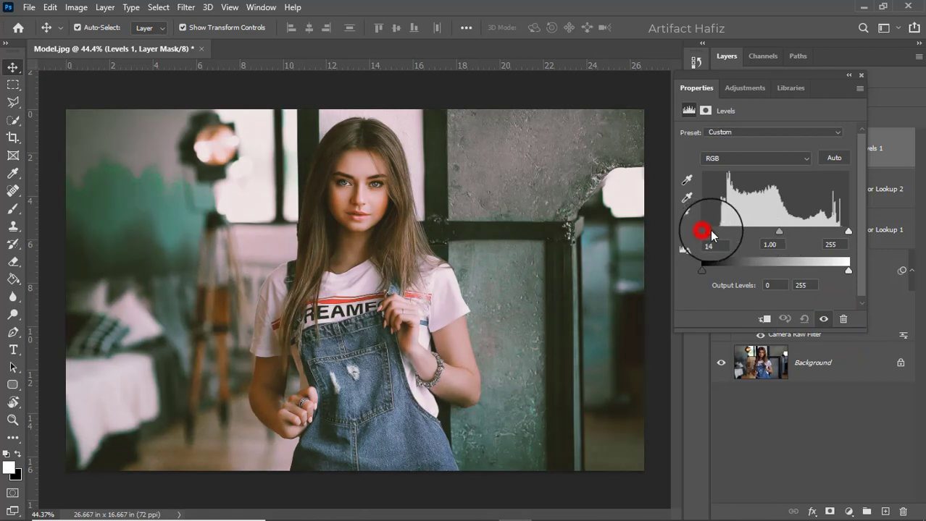
pyautogui.moveTo(847, 232); pyautogui.dragTo(839, 232)
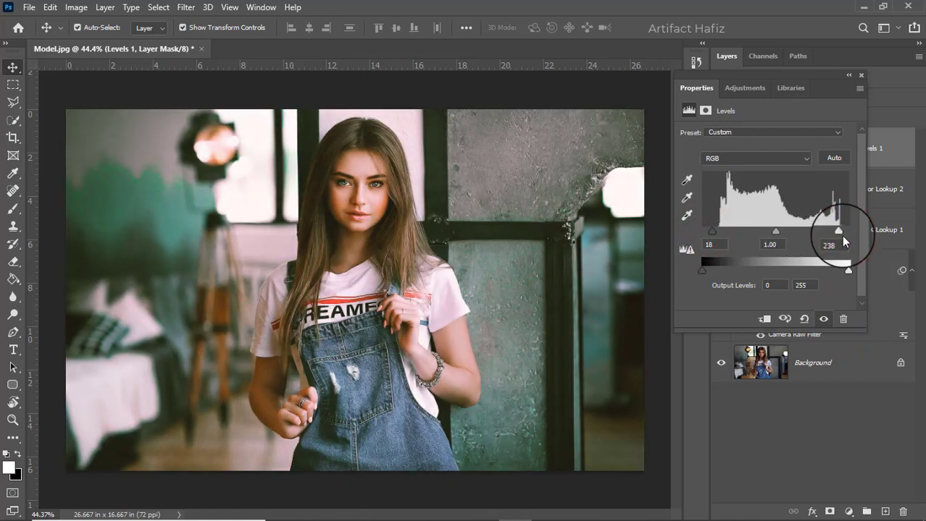
pyautogui.click(860, 74)
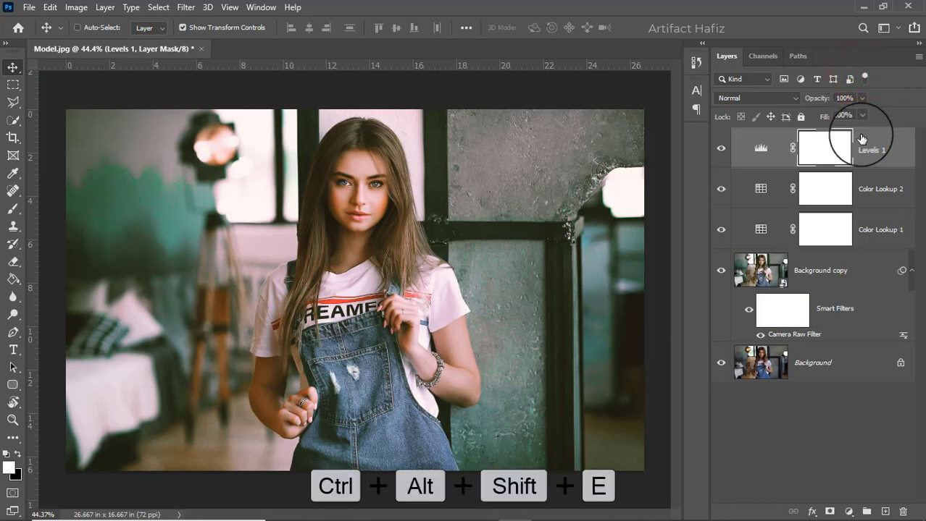
# - Stamp all visible layers into a new merged layer and convert it to a smart object for smart filters
pyautogui.hotkey('ctrl', 'alt', 'shift', 'e')
pyautogui.click(187, 7)
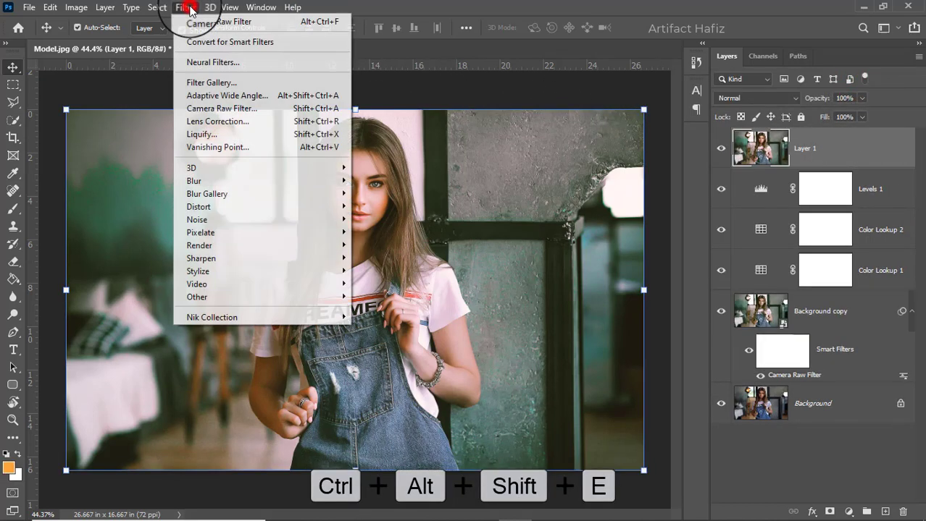
pyautogui.click(196, 42)
# - Open the Camera Raw Filter on the merged layer and set Highlights to -24, Shadows to +76, Whites to +6 and Blacks to -12
pyautogui.click(186, 8)
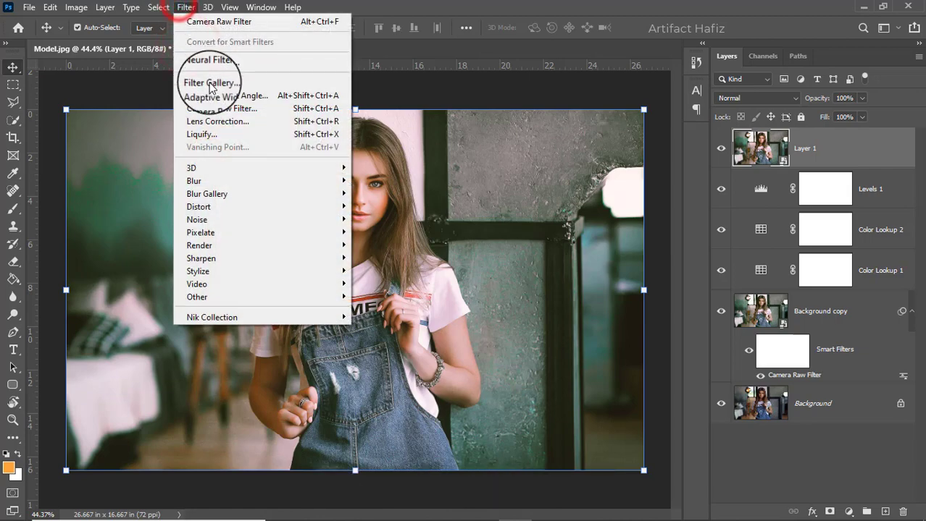
pyautogui.click(213, 109)
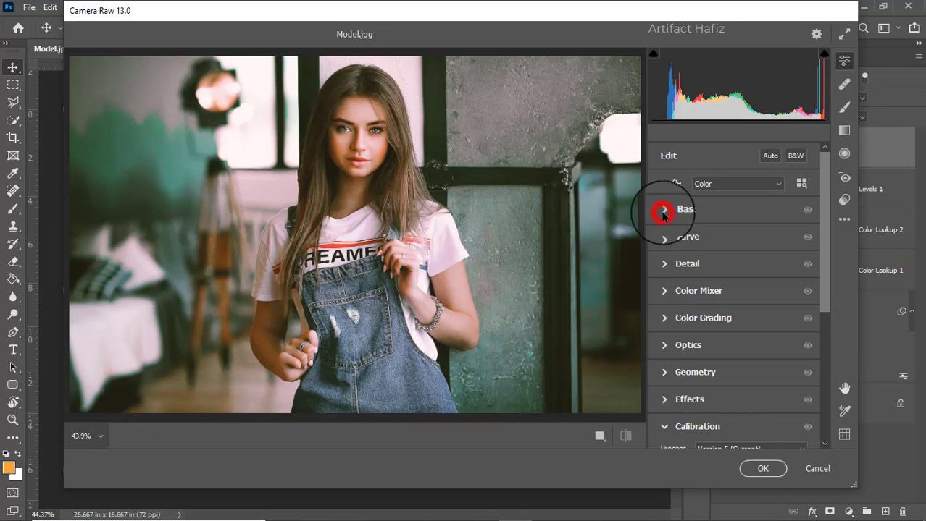
pyautogui.click(663, 211)
pyautogui.scroll(-1, 727, 294)
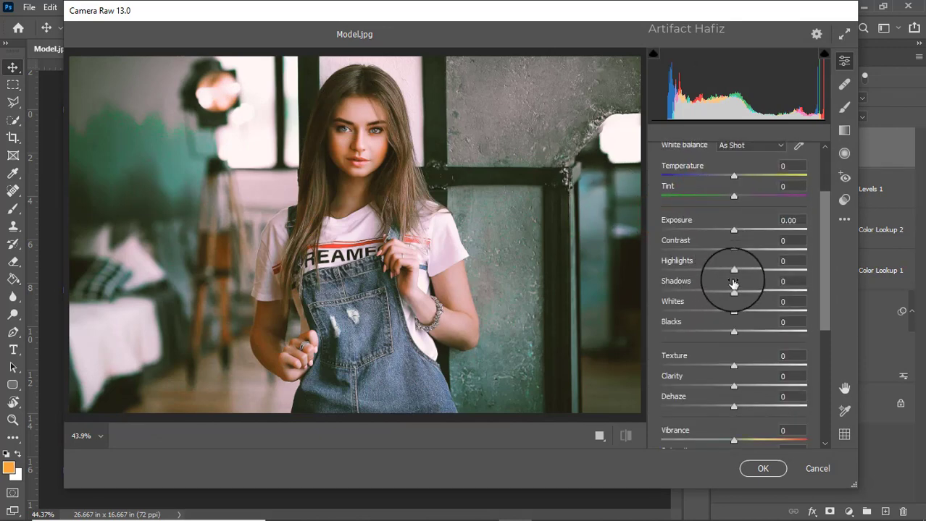
pyautogui.moveTo(733, 278); pyautogui.dragTo(787, 300)
pyautogui.moveTo(733, 331)
pyautogui.mouseDown()
pyautogui.moveTo(725, 332)
pyautogui.moveTo(726, 313)
pyautogui.moveTo(738, 313)
pyautogui.mouseUp()
# - In the Color Mixer, set the saturation of Oranges to -18, Yellows to -42 and Greens to -78
pyautogui.scroll(-4, 747, 311)
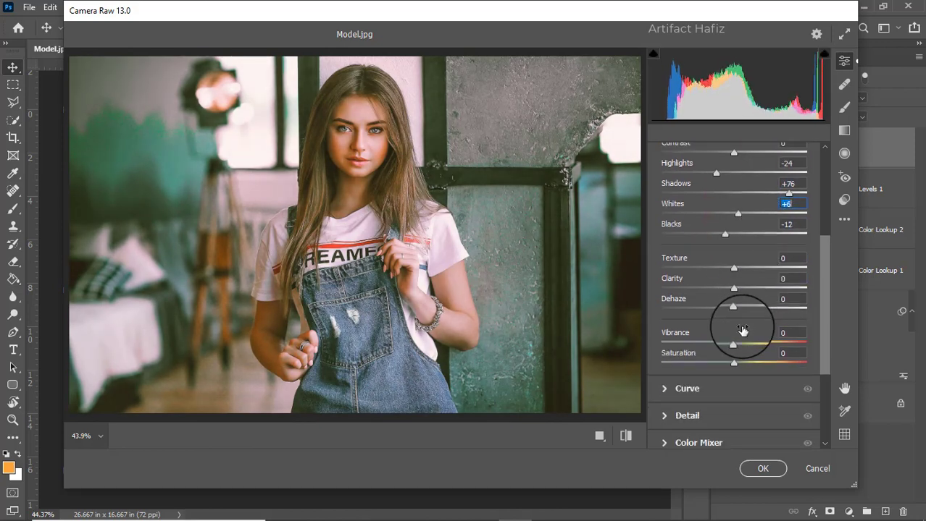
pyautogui.scroll(-2, 710, 344)
pyautogui.click(664, 378)
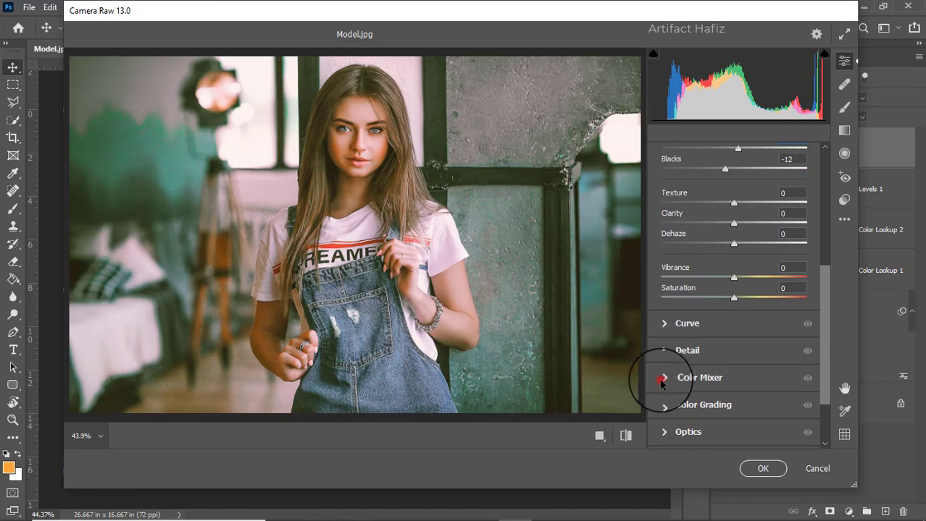
pyautogui.click(714, 228)
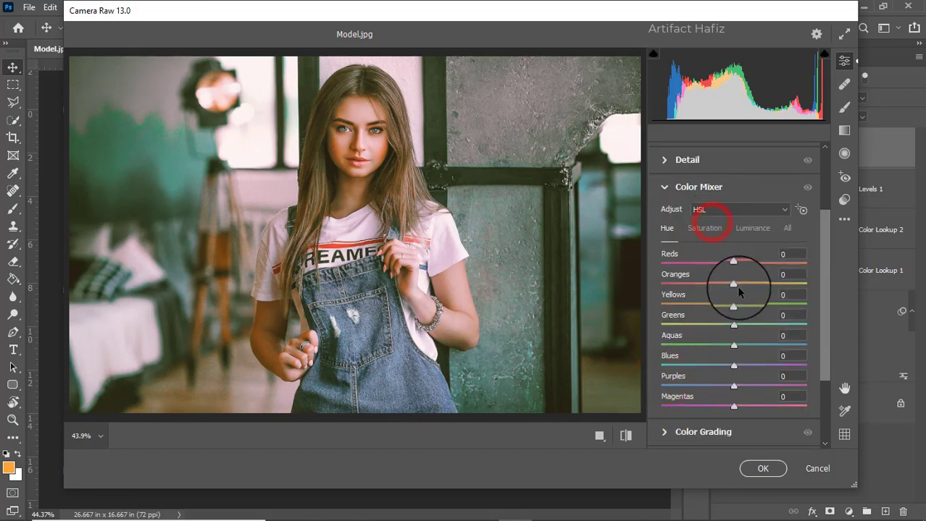
pyautogui.moveTo(733, 283); pyautogui.dragTo(677, 328)
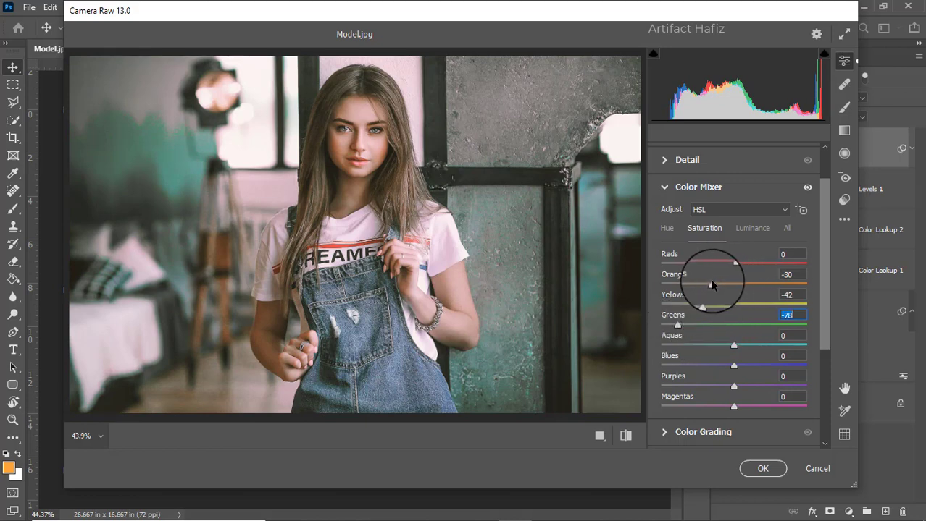
pyautogui.moveTo(711, 286); pyautogui.dragTo(721, 287)
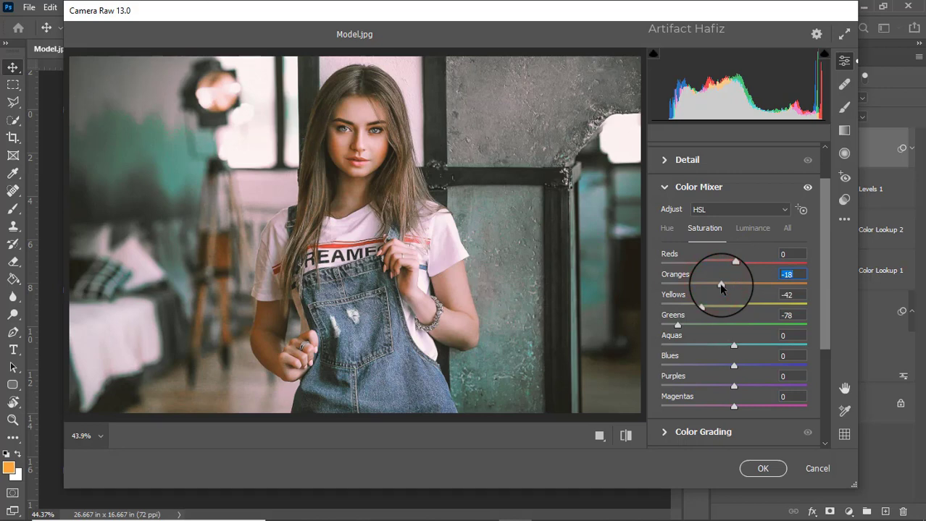
# - Set the Color Mixer saturation of Aquas to -100 and Blues to -63
pyautogui.scroll(-3, 720, 286)
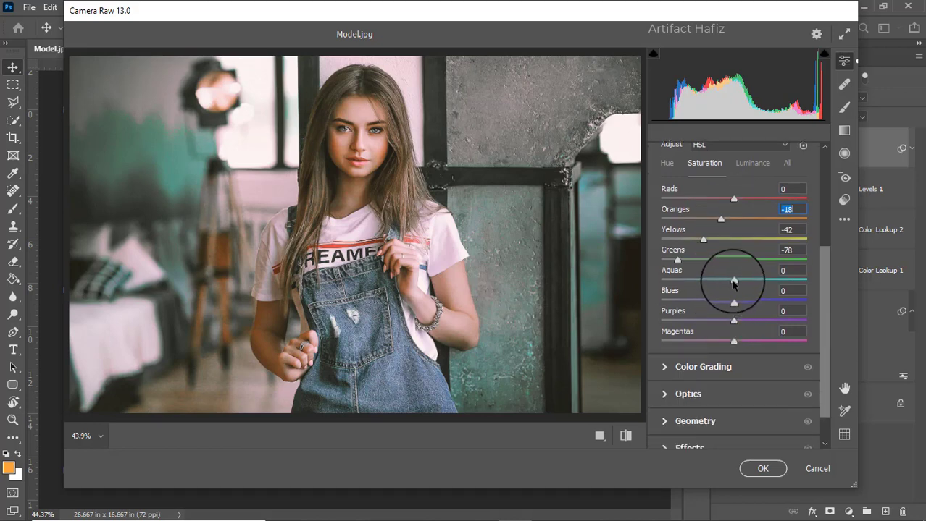
pyautogui.moveTo(733, 280); pyautogui.dragTo(647, 295)
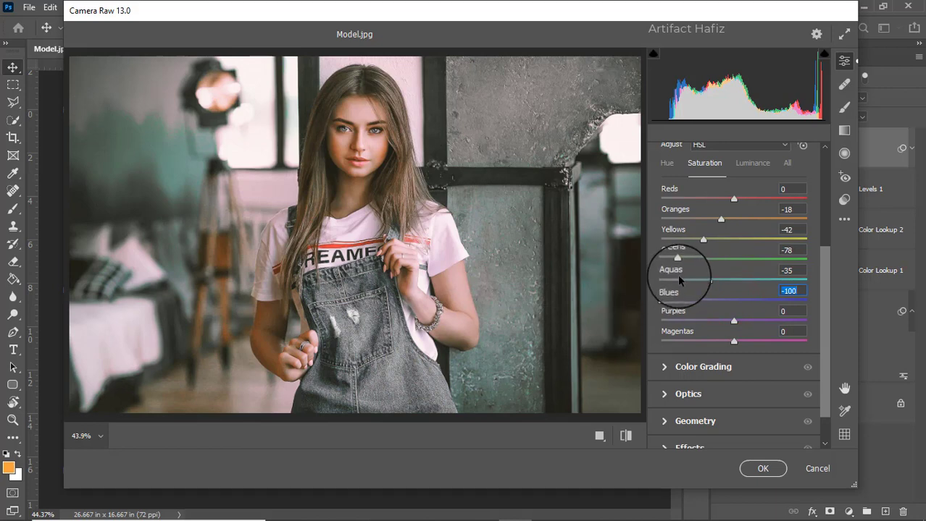
pyautogui.moveTo(663, 301); pyautogui.dragTo(660, 281)
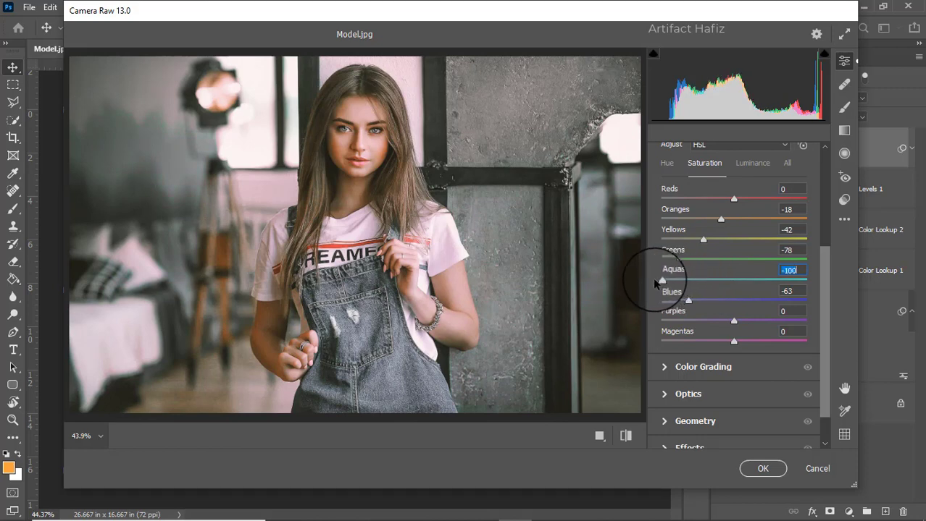
pyautogui.moveTo(652, 284)
pyautogui.mouseDown()
pyautogui.moveTo(681, 288)
pyautogui.moveTo(661, 280)
pyautogui.mouseUp()
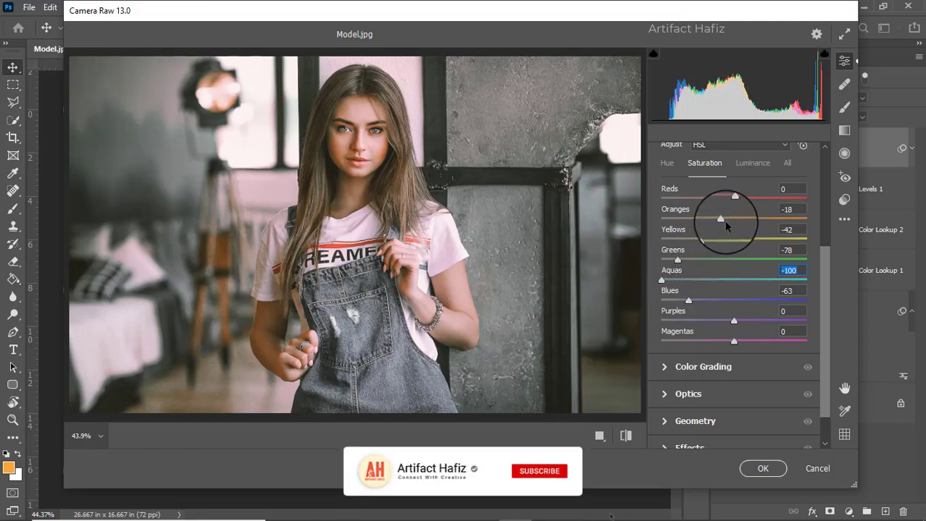
# - Set the saturation of Reds to -8, Oranges to -31 and Yellows to -62, and apply the Camera Raw Filter
pyautogui.moveTo(722, 219); pyautogui.dragTo(728, 198)
pyautogui.moveTo(704, 244); pyautogui.dragTo(684, 248)
pyautogui.scroll(-1, 714, 239)
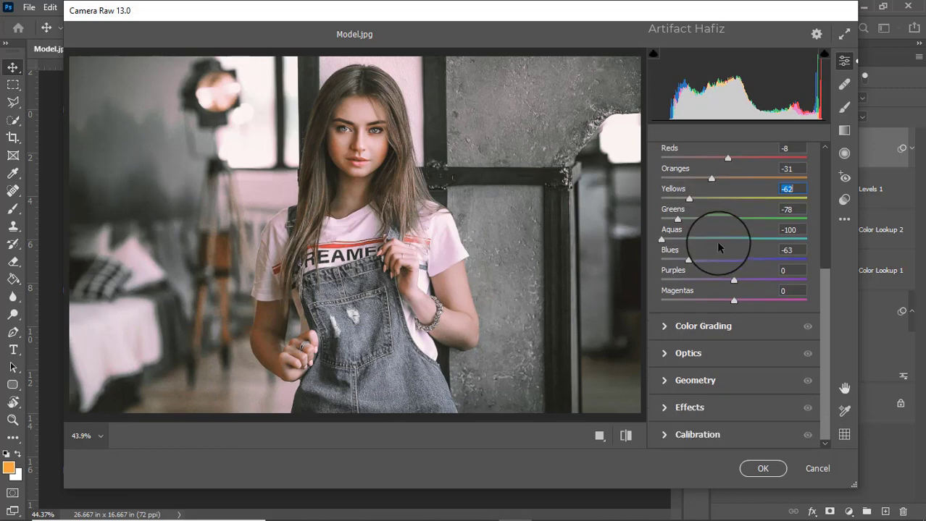
pyautogui.click(761, 469)
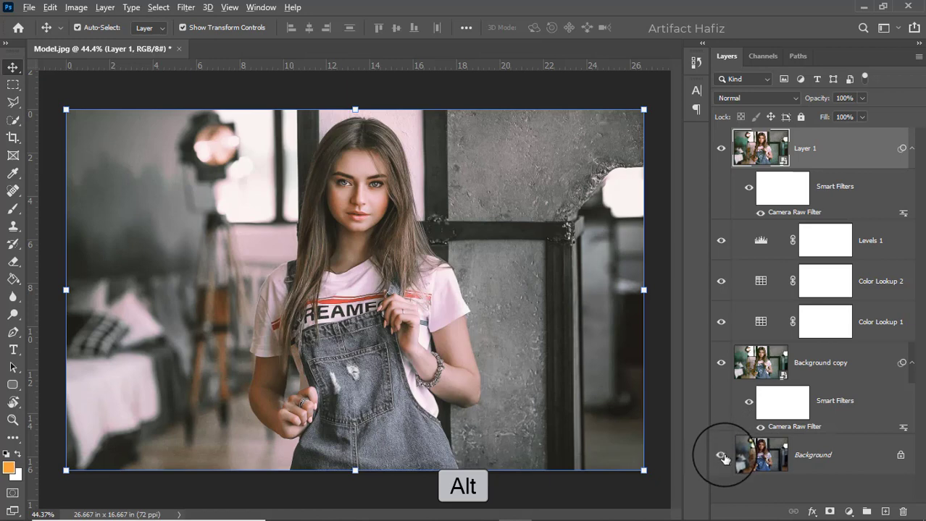
# - Compare the graded portrait with the original by toggling the visibility of all layers above the Background
pyautogui.keyDown('alt'); pyautogui.click(722, 456); pyautogui.keyUp('alt')
pyautogui.keyDown('alt'); pyautogui.click(722, 456); pyautogui.keyUp('alt')
pyautogui.keyDown('alt'); pyautogui.click(722, 456); pyautogui.keyUp('alt')
pyautogui.keyDown('alt'); pyautogui.click(723, 457); pyautogui.keyUp('alt')
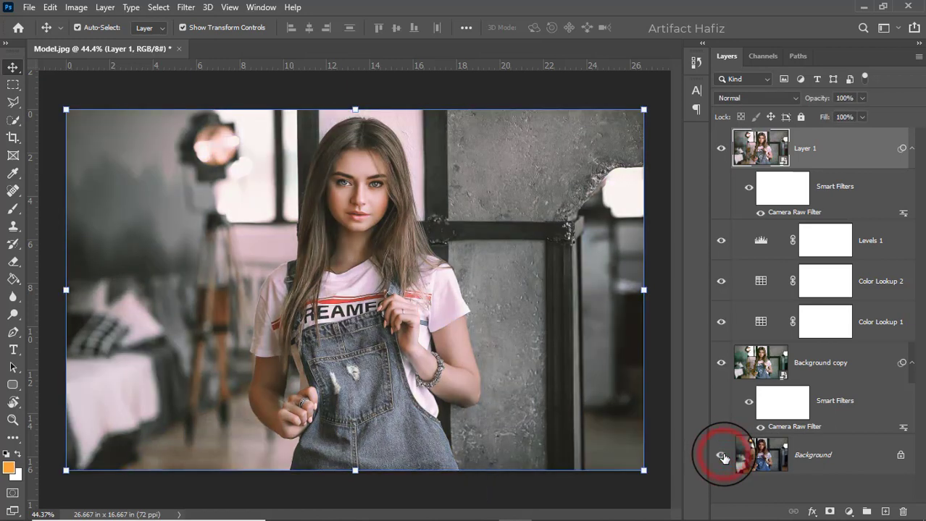